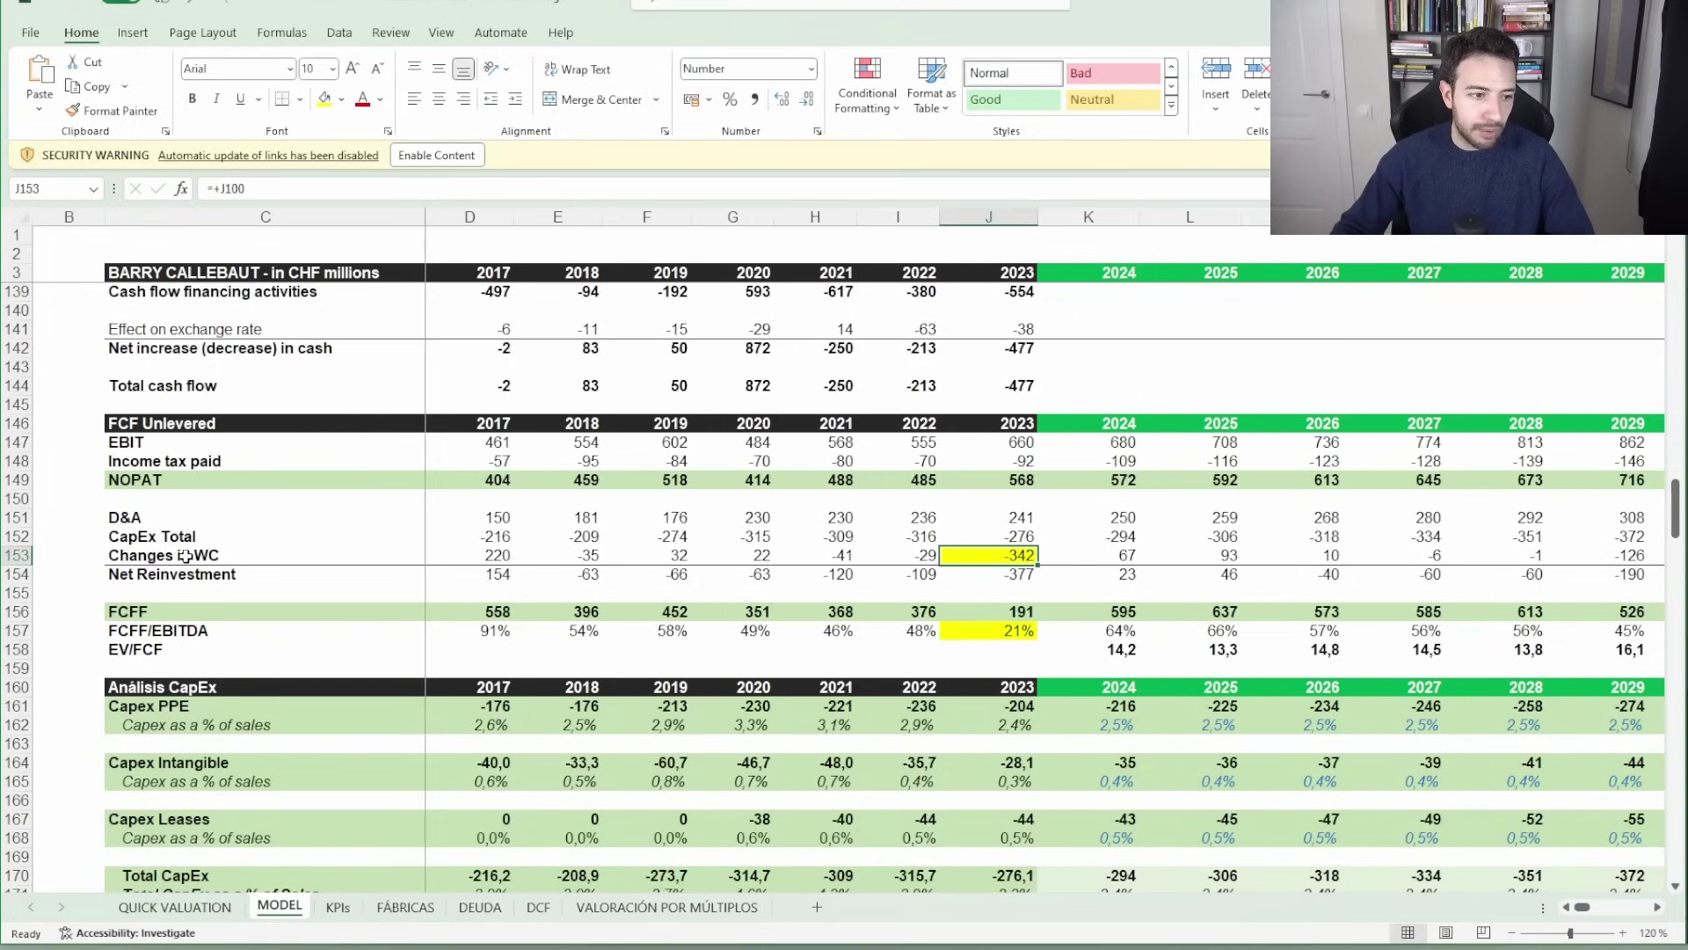
- Inspect the 2023 value of Changes in WC in the FCF Unlevered section of the MODEL sheet
{"action": "left_click", "coordinate": [187, 555]}
{"action": "left_click", "coordinate": [954, 557]}
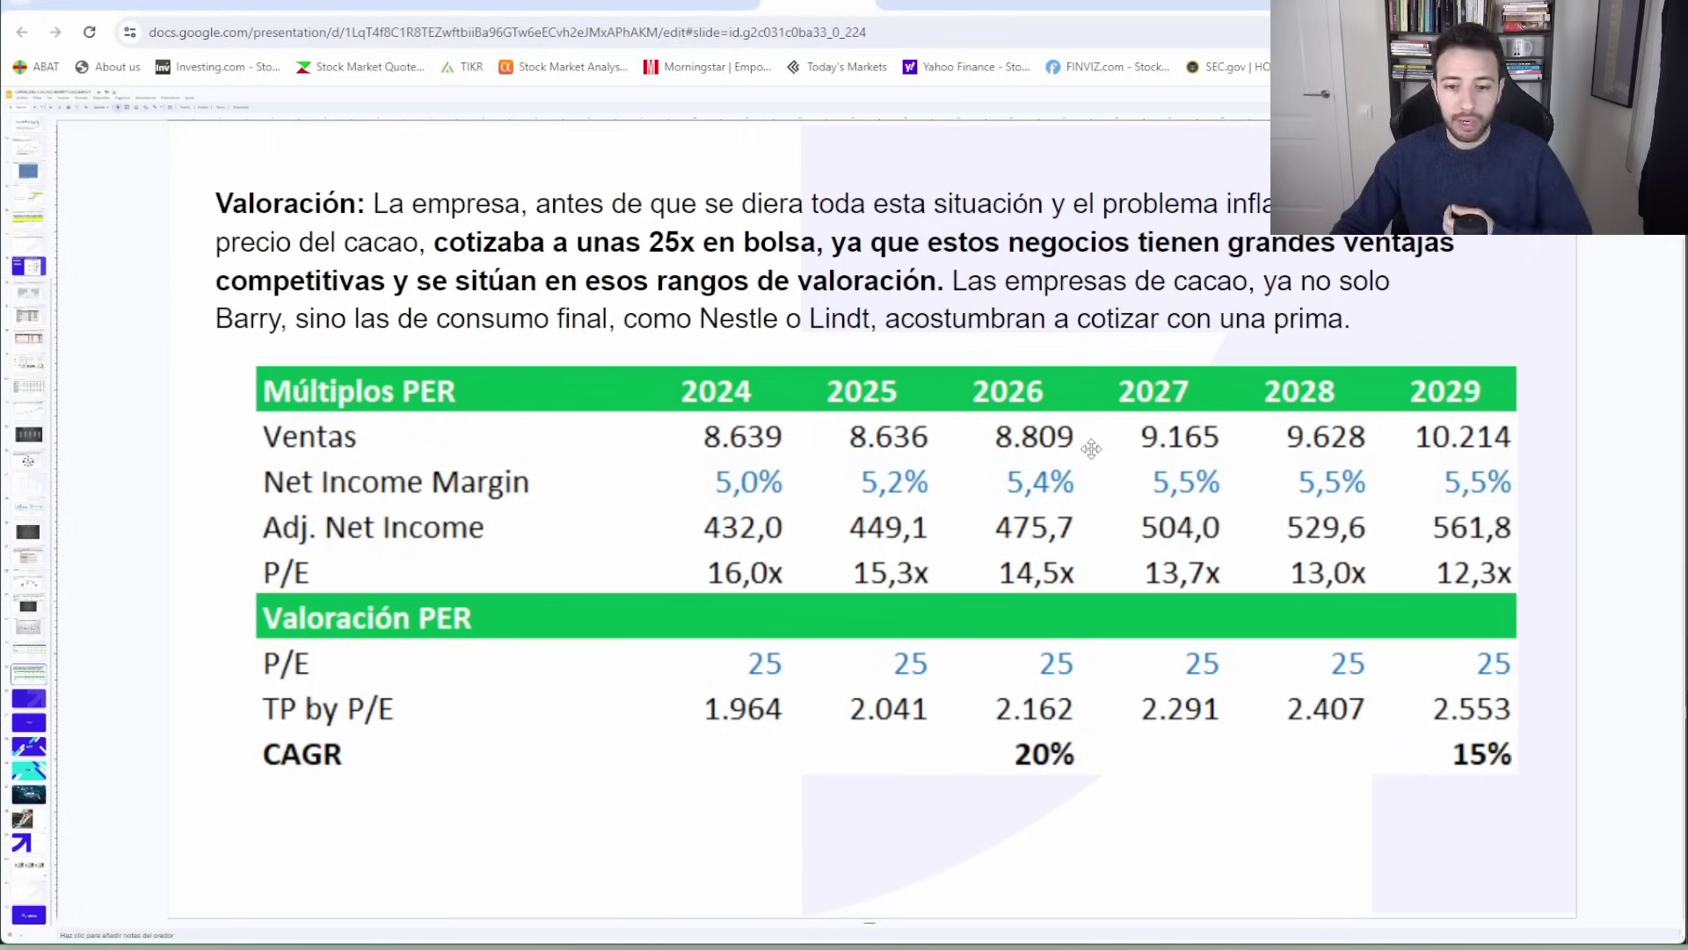
- Switch to the Google Slides valuation slide, temporarily mark the 25x multiple, Barry, and Nestle and Lindt, and clear the marks
{"action": "key", "text": "alt+Tab"}
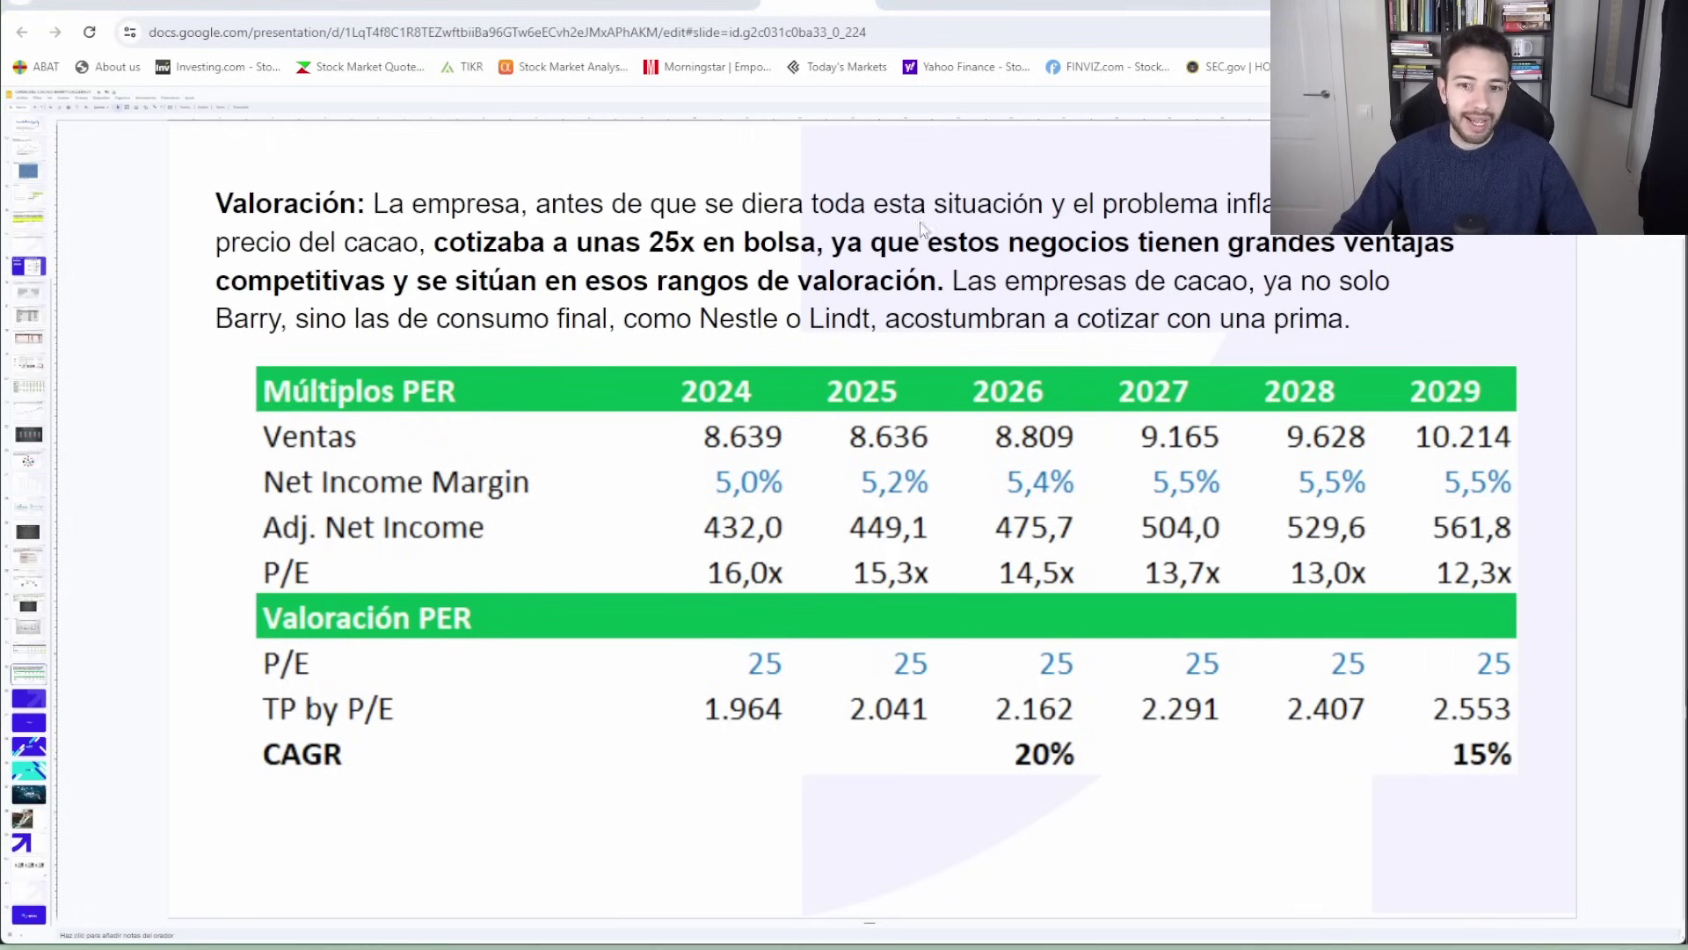
{"action": "mouse_move", "coordinate": [576, 256]}
{"action": "left_mouse_down"}
{"action": "mouse_move", "coordinate": [712, 280]}
{"action": "mouse_move", "coordinate": [629, 238]}
{"action": "mouse_move", "coordinate": [665, 272]}
{"action": "left_mouse_up"}
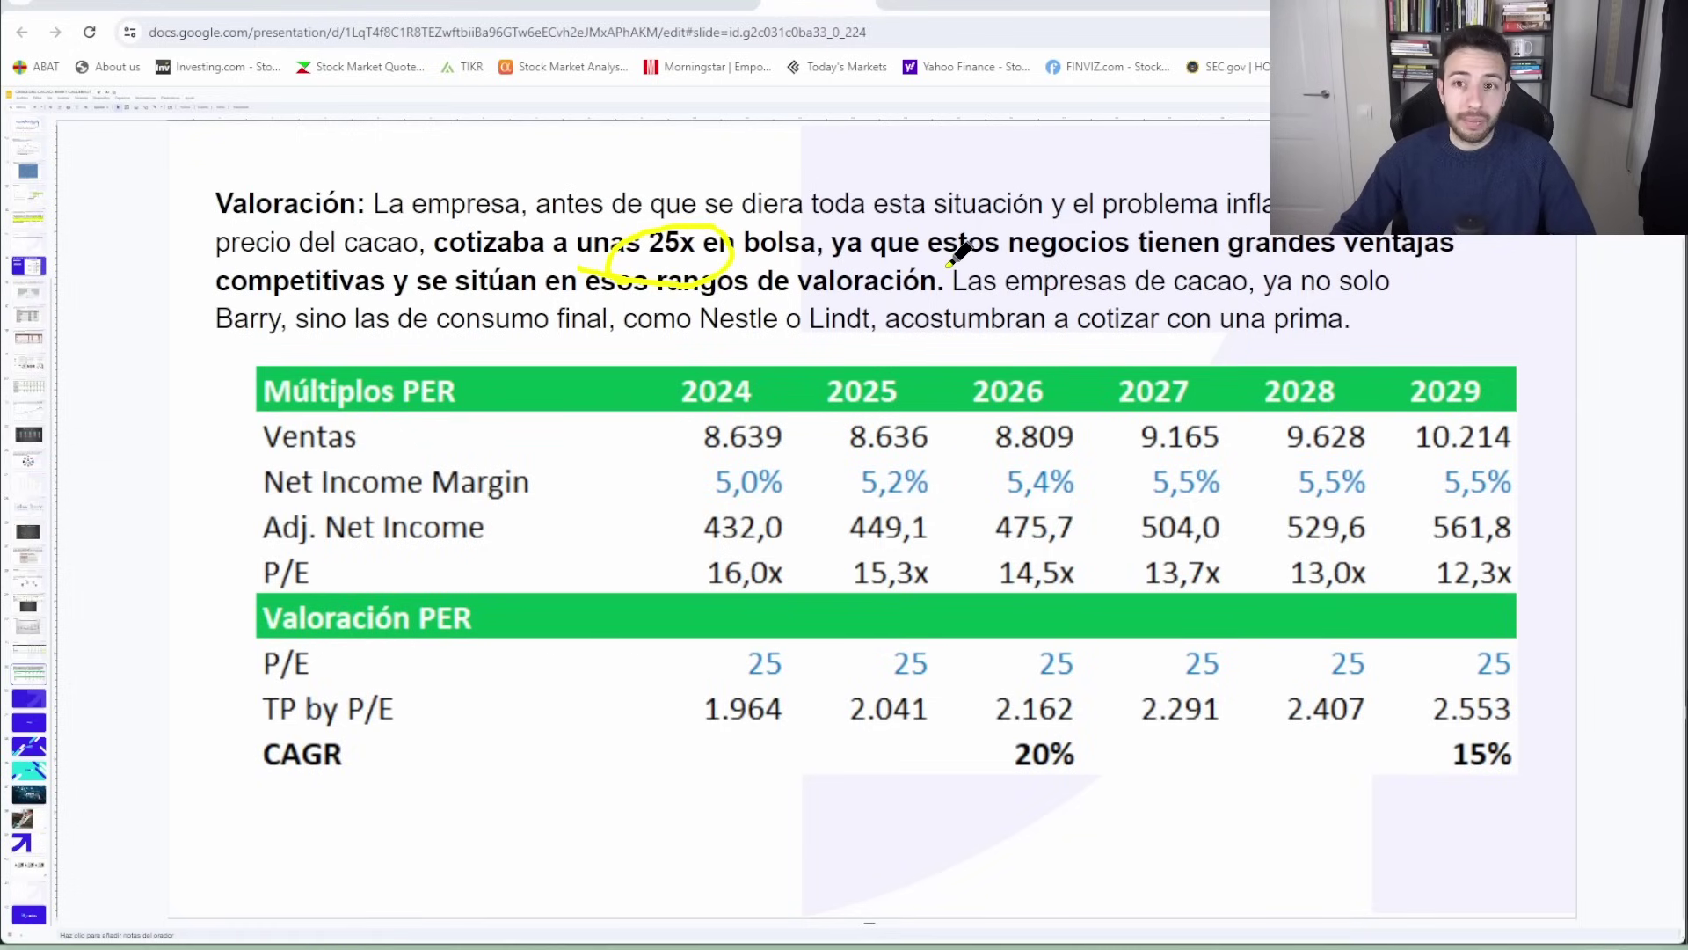
{"action": "left_click_drag", "start_coordinate": [230, 346], "coordinate": [345, 348]}
{"action": "left_click_drag", "start_coordinate": [723, 328], "coordinate": [882, 314]}
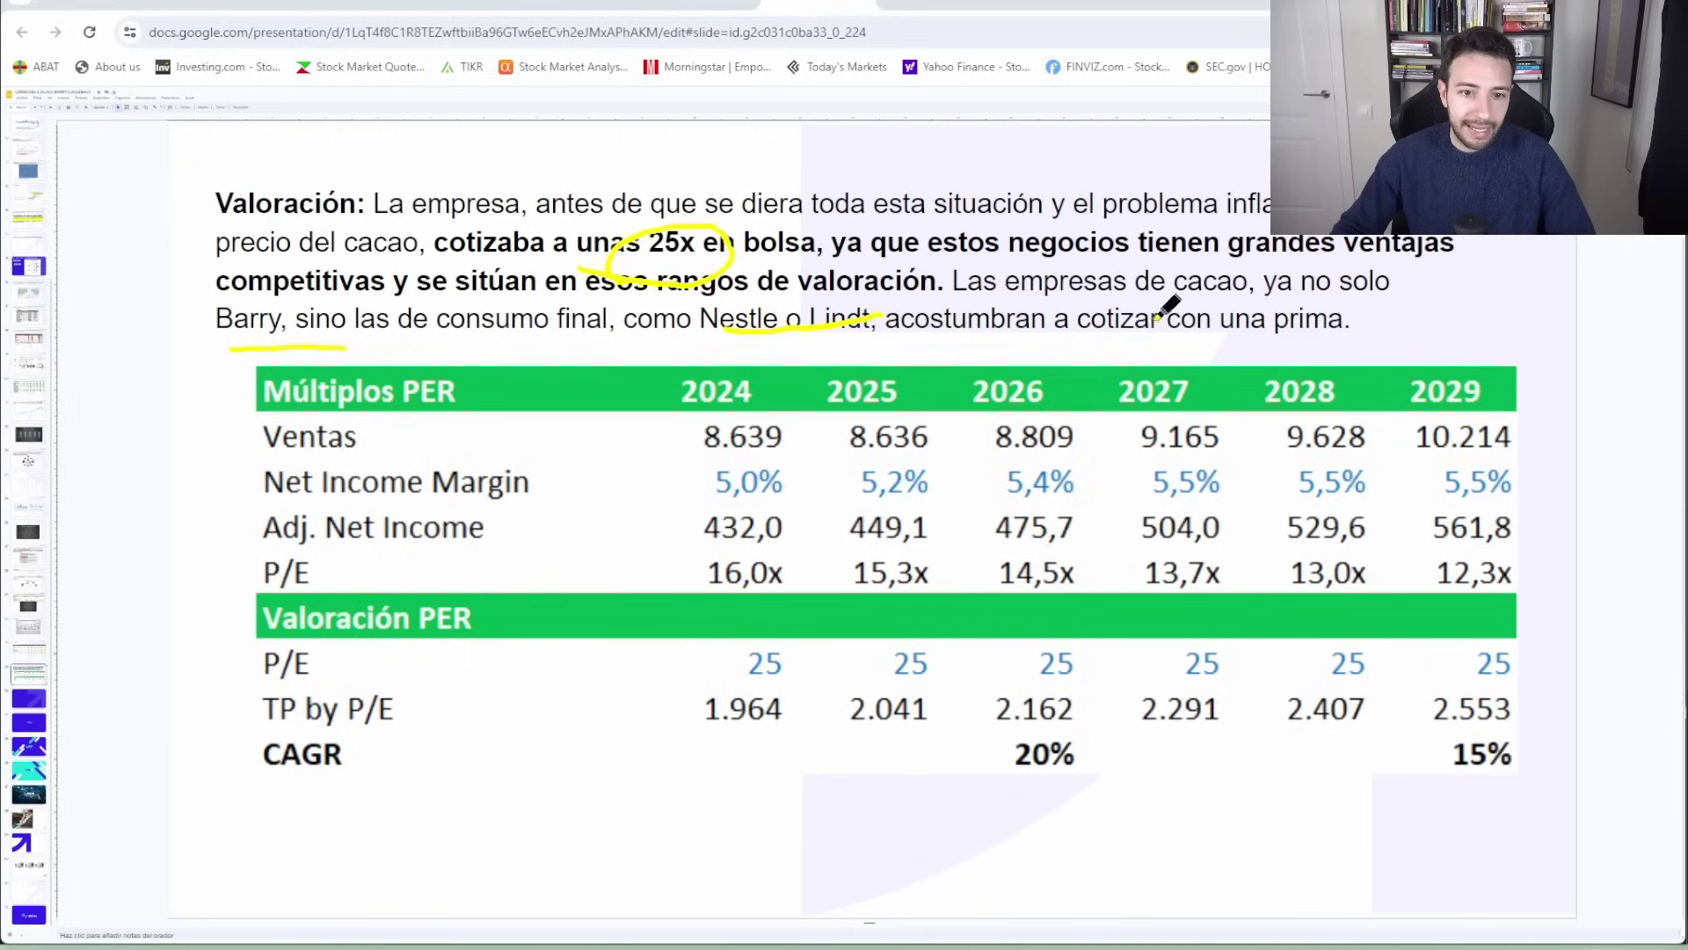
{"action": "key", "text": "Escape"}
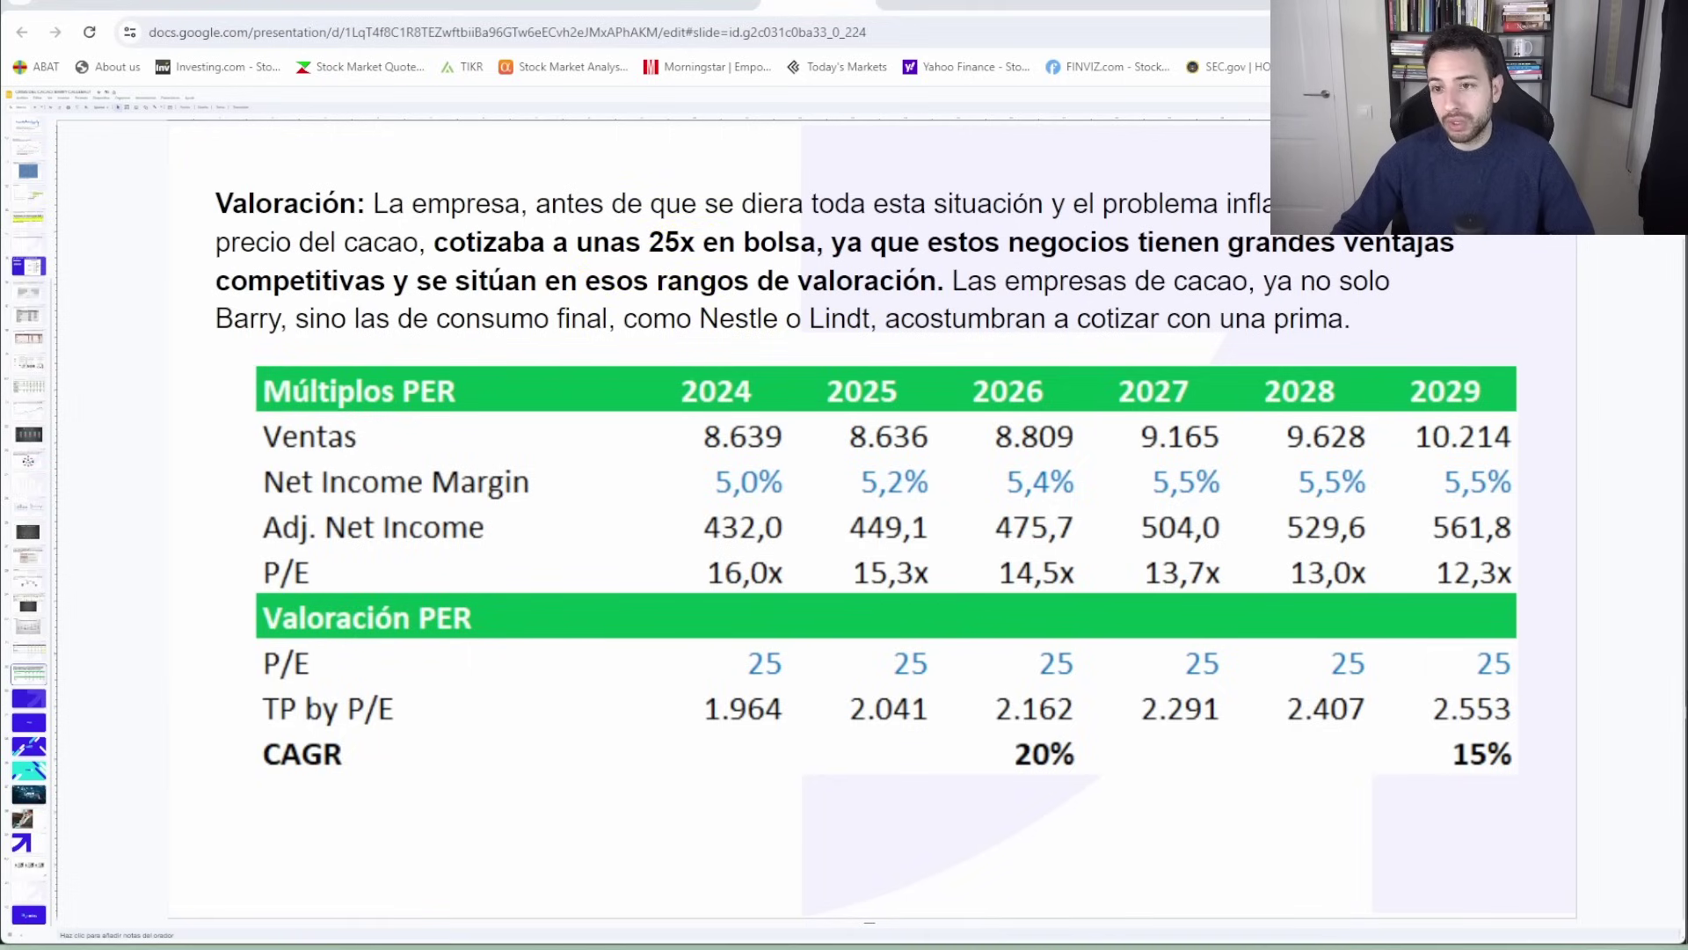
- Return to the Excel workbook and examine the implied EV/FCF terminal value multiple on the DCF sheet
{"action": "key", "text": "alt+Tab"}
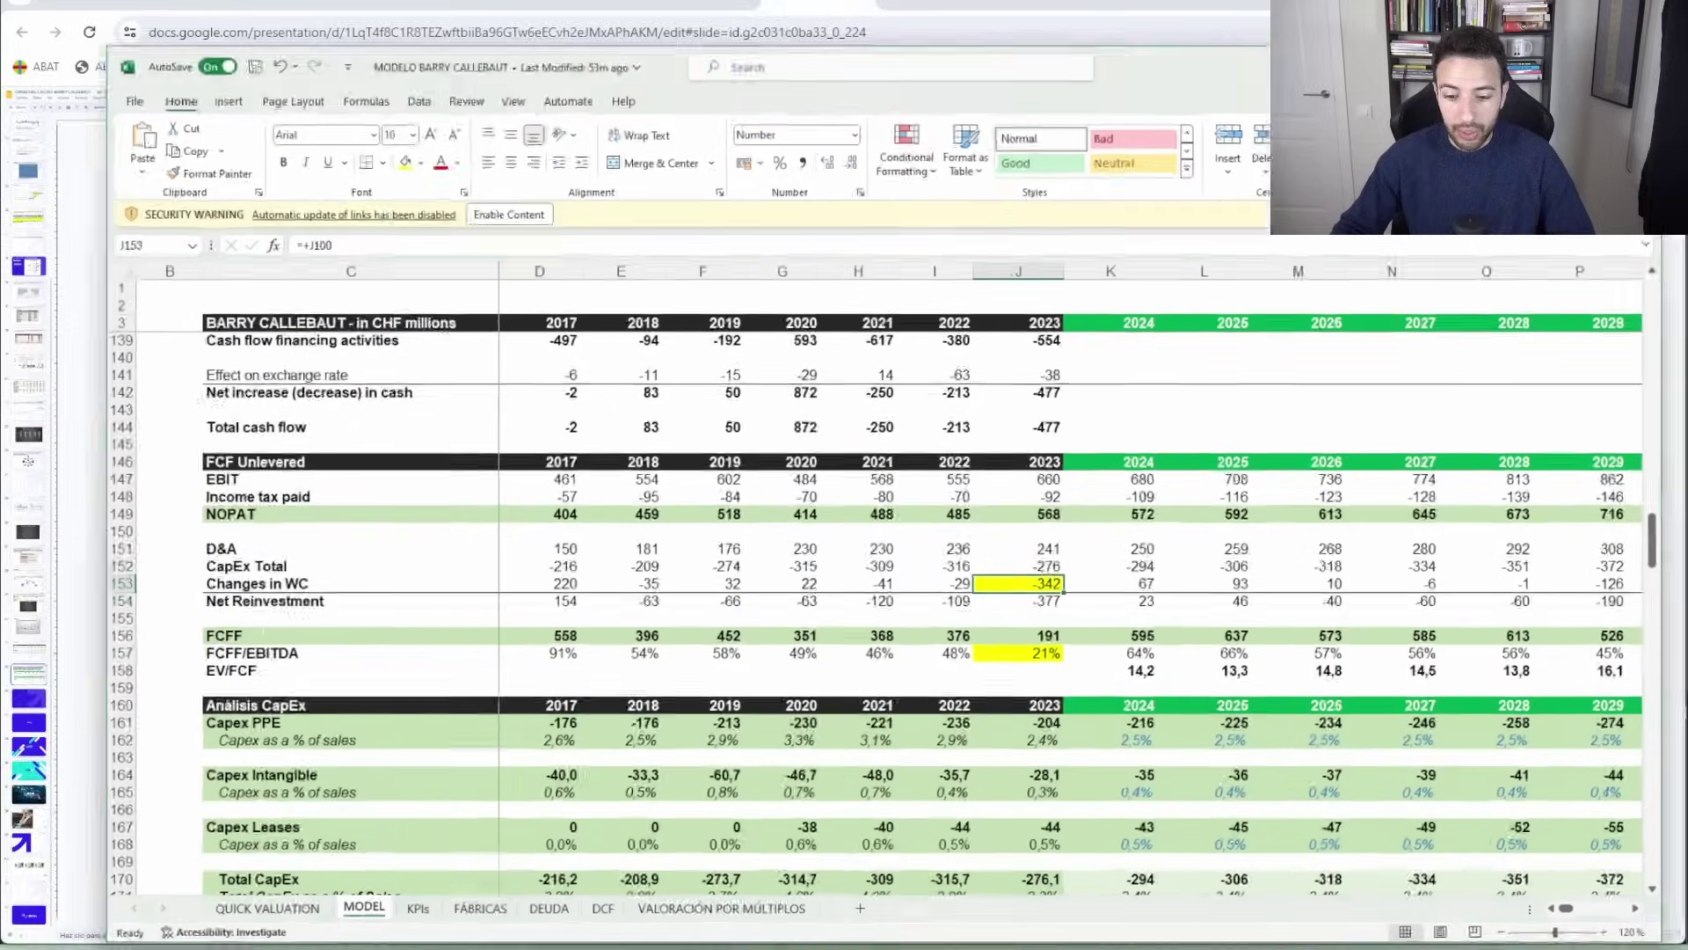
{"action": "left_click", "coordinate": [533, 908]}
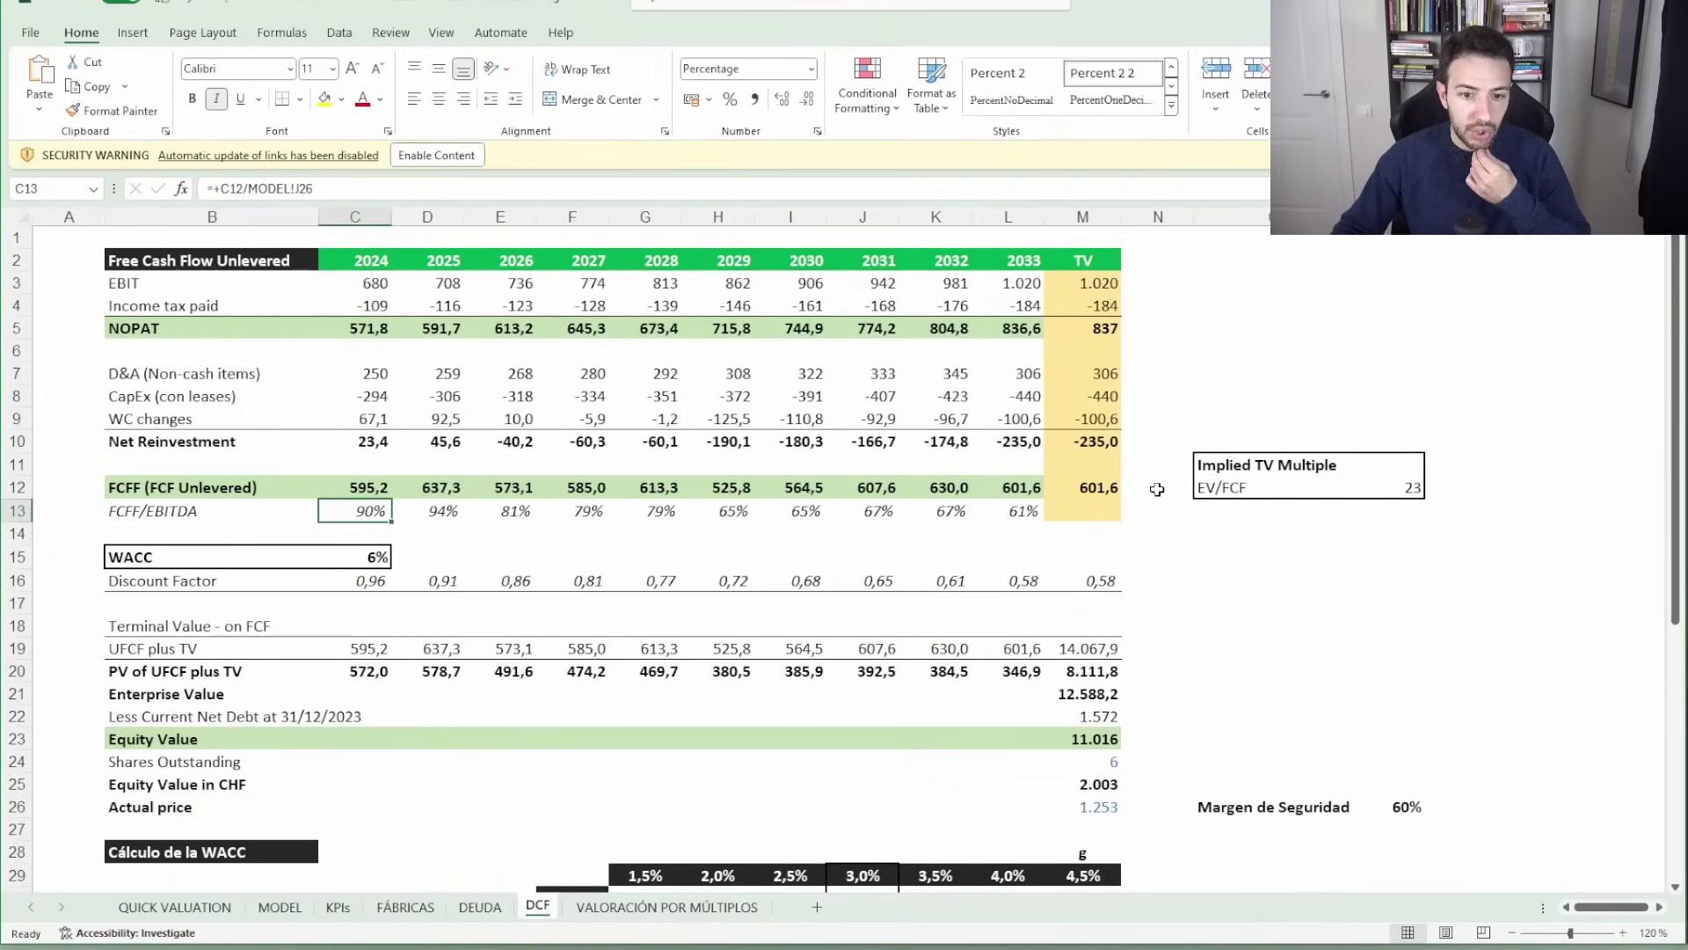
{"action": "left_click", "coordinate": [1398, 488]}
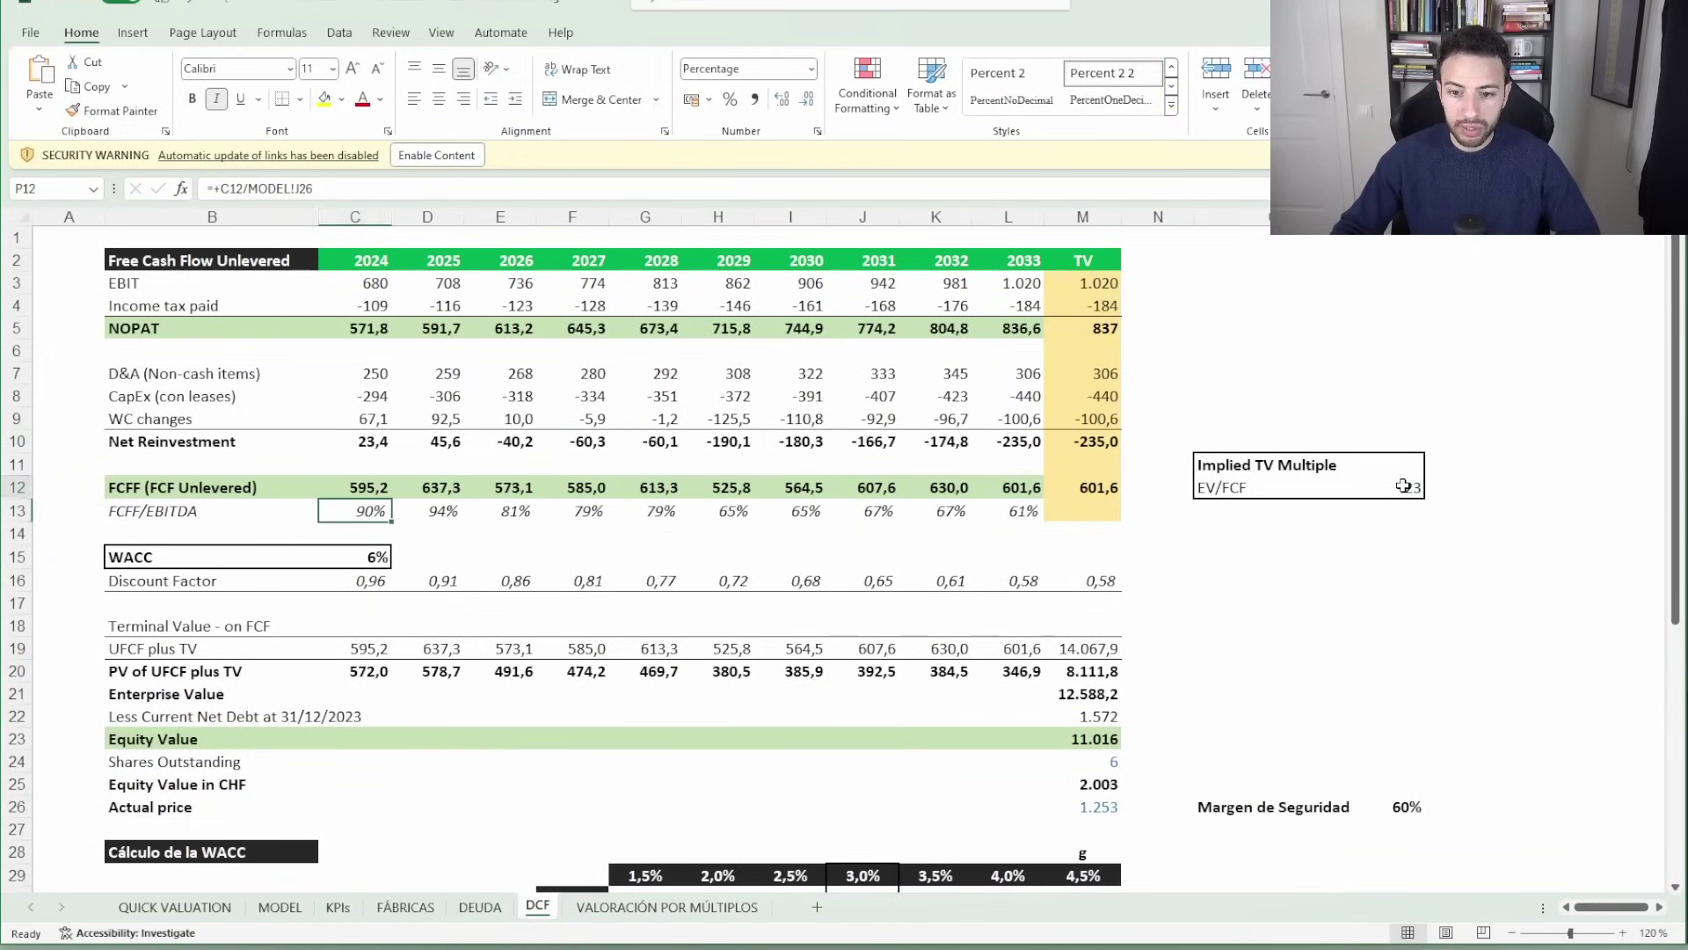
{"action": "left_click", "coordinate": [1622, 933]}
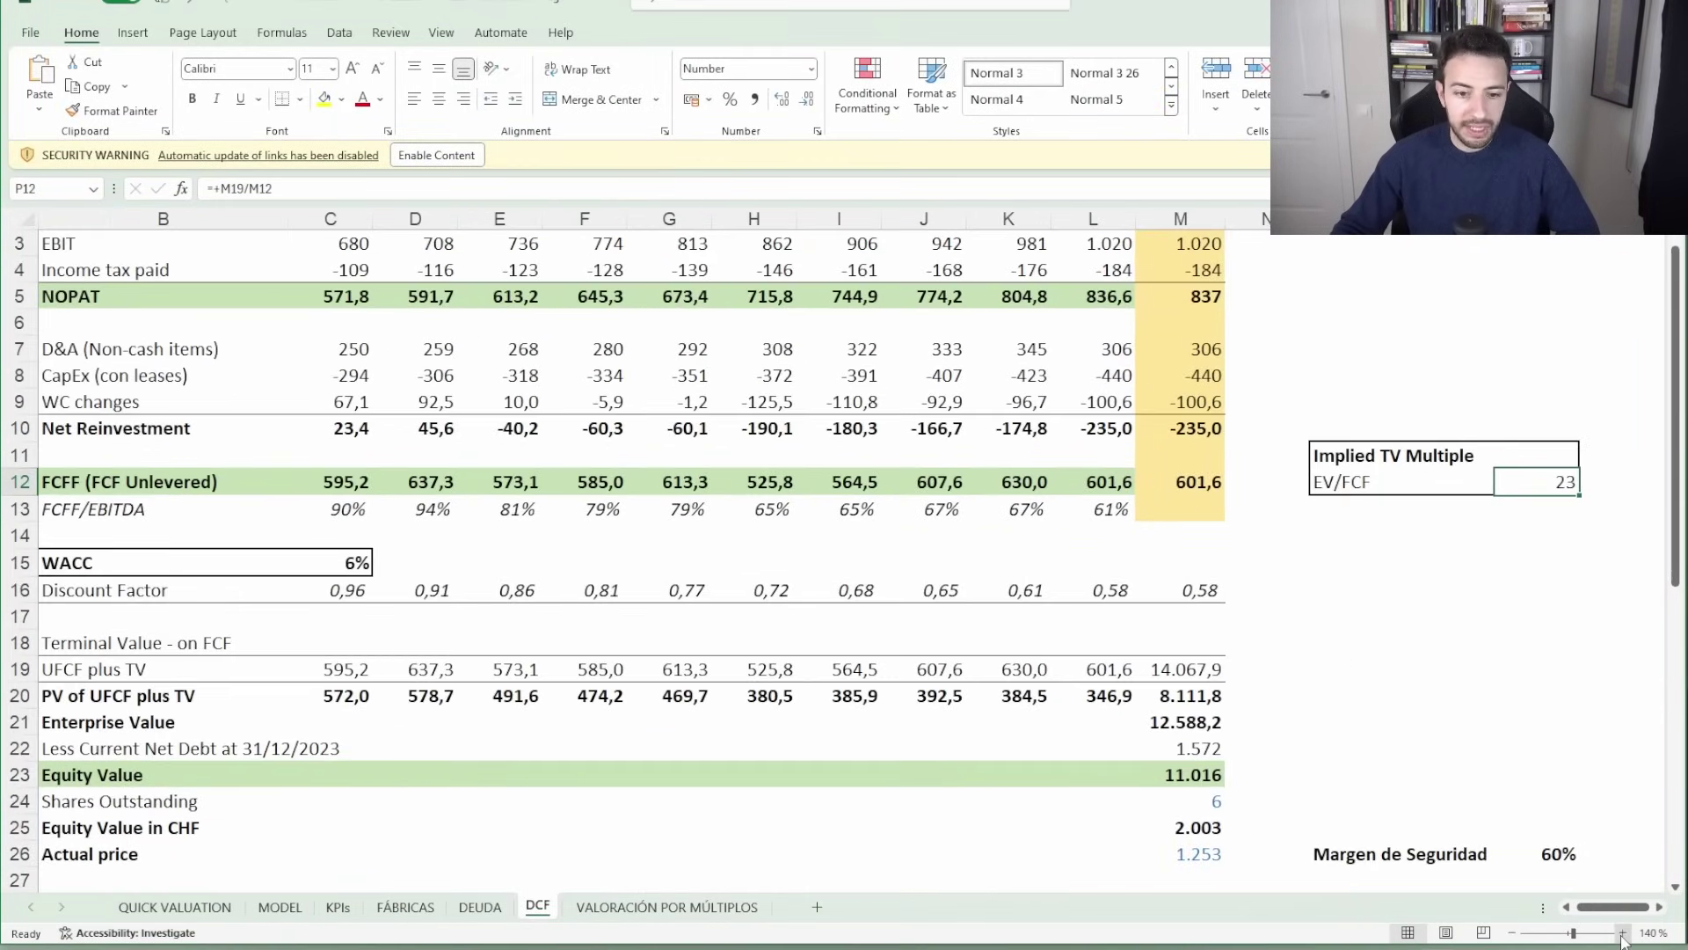
{"action": "left_click", "coordinate": [1622, 933]}
{"action": "left_click_drag", "start_coordinate": [1611, 906], "coordinate": [1553, 908]}
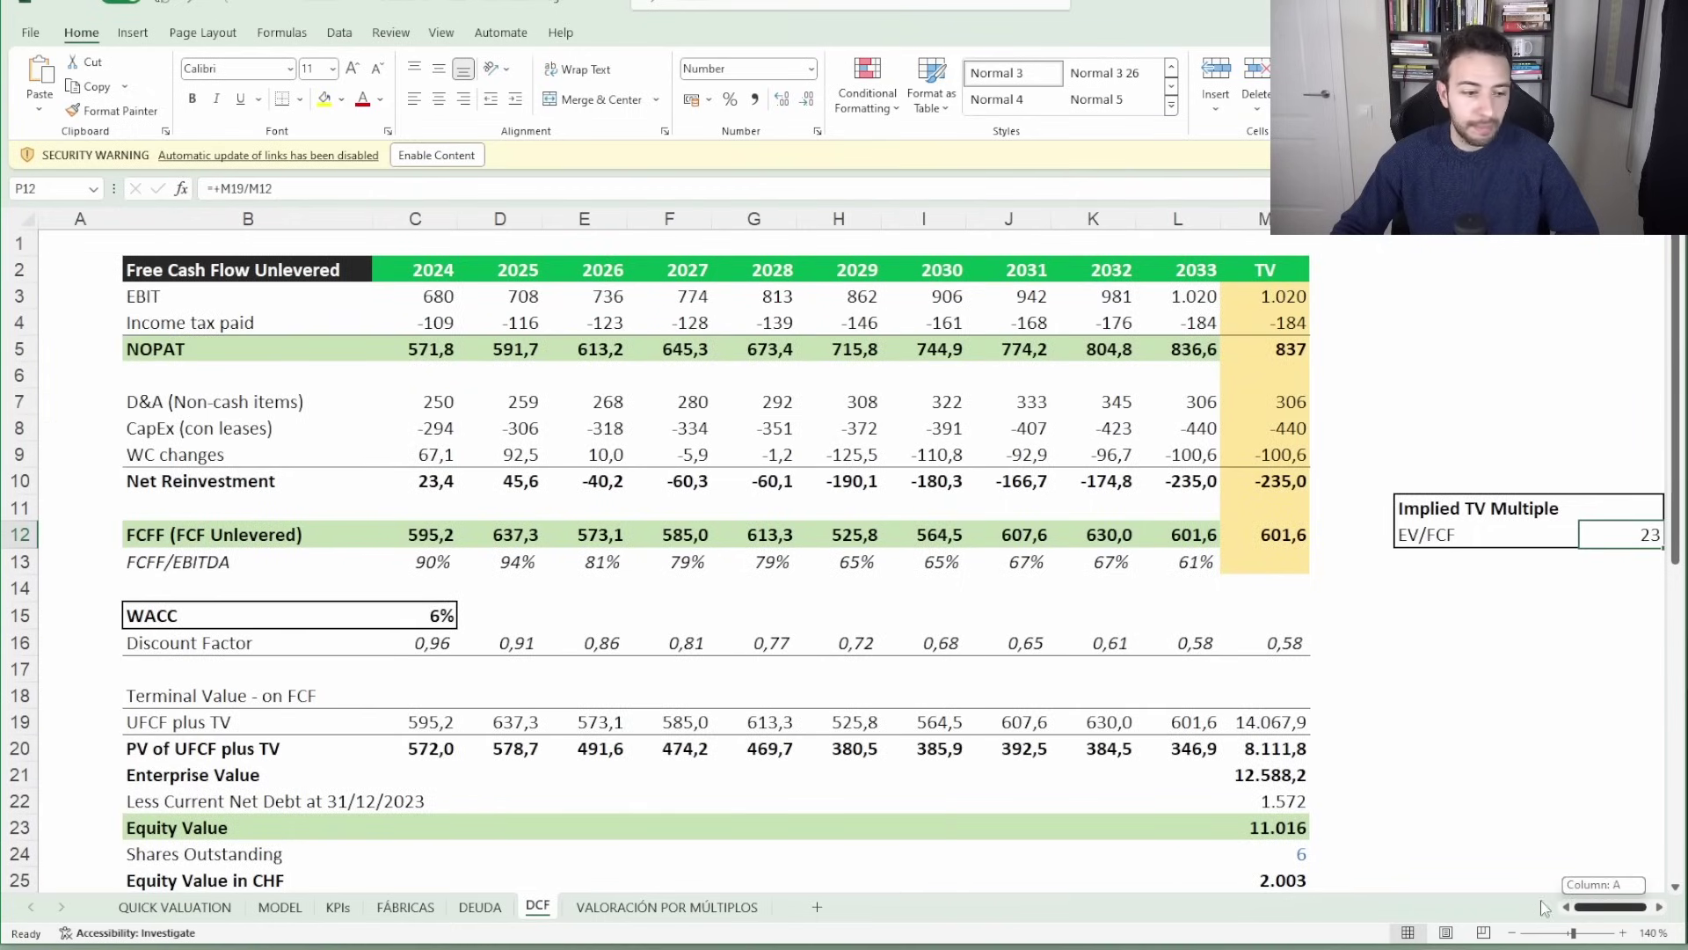
- Temporarily circle the actual price and the Margen de Seguridad on the DCF sheet and clear the marks
{"action": "scroll", "coordinate": [1011, 468], "scroll_direction": "down", "scroll_amount": 1}
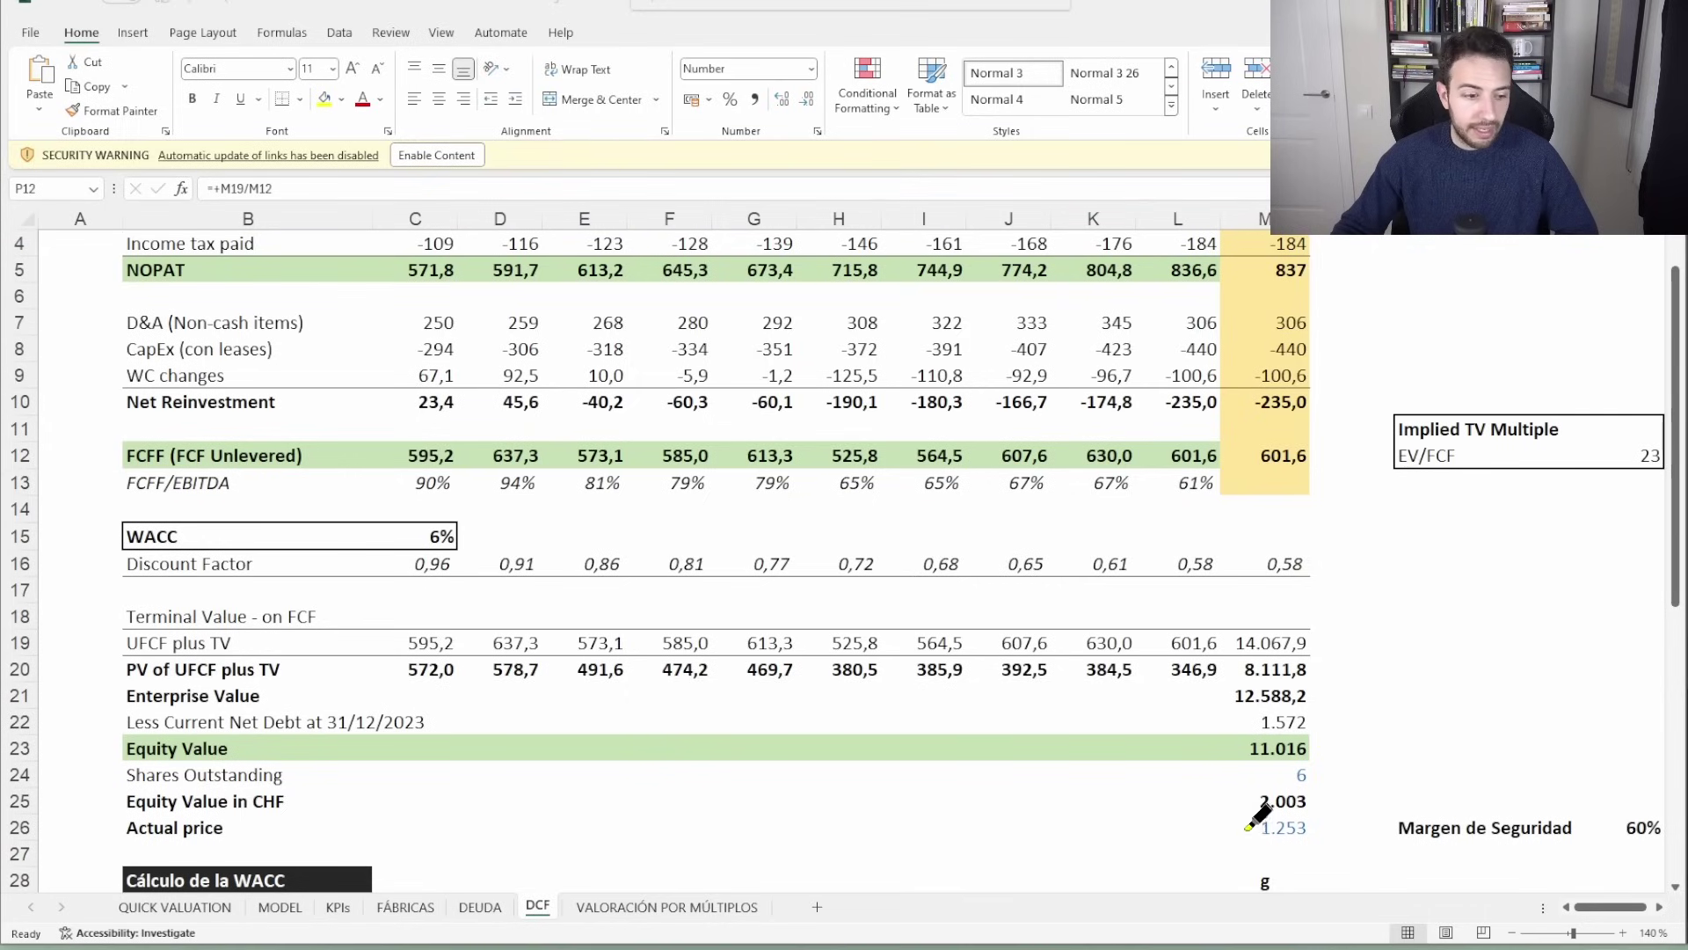
{"action": "mouse_move", "coordinate": [1248, 806]}
{"action": "left_mouse_down"}
{"action": "mouse_move", "coordinate": [1244, 835]}
{"action": "mouse_move", "coordinate": [1315, 818]}
{"action": "mouse_move", "coordinate": [1247, 826]}
{"action": "left_mouse_up"}
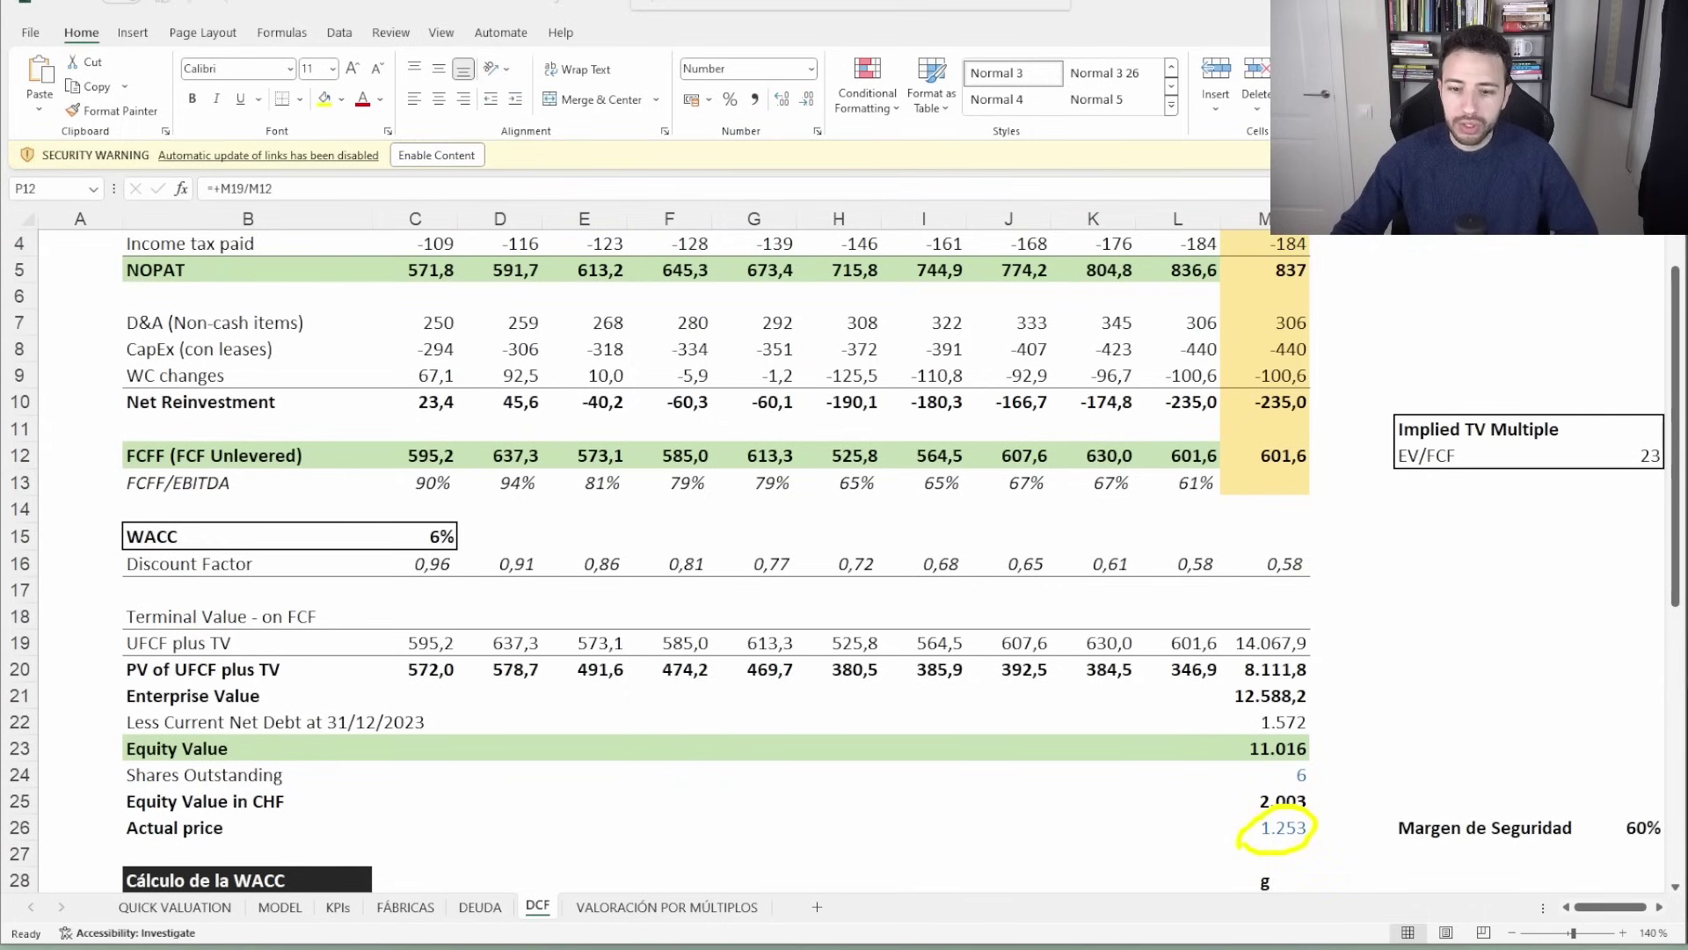
{"action": "key", "text": "Escape"}
{"action": "mouse_move", "coordinate": [1255, 813]}
{"action": "left_mouse_down"}
{"action": "mouse_move", "coordinate": [1253, 831]}
{"action": "mouse_move", "coordinate": [1319, 800]}
{"action": "mouse_move", "coordinate": [1250, 796]}
{"action": "mouse_move", "coordinate": [1266, 818]}
{"action": "left_mouse_up"}
{"action": "mouse_move", "coordinate": [1622, 831]}
{"action": "left_mouse_down"}
{"action": "mouse_move", "coordinate": [1628, 860]}
{"action": "mouse_move", "coordinate": [1661, 835]}
{"action": "mouse_move", "coordinate": [1624, 822]}
{"action": "left_mouse_up"}
{"action": "key", "text": "Escape"}
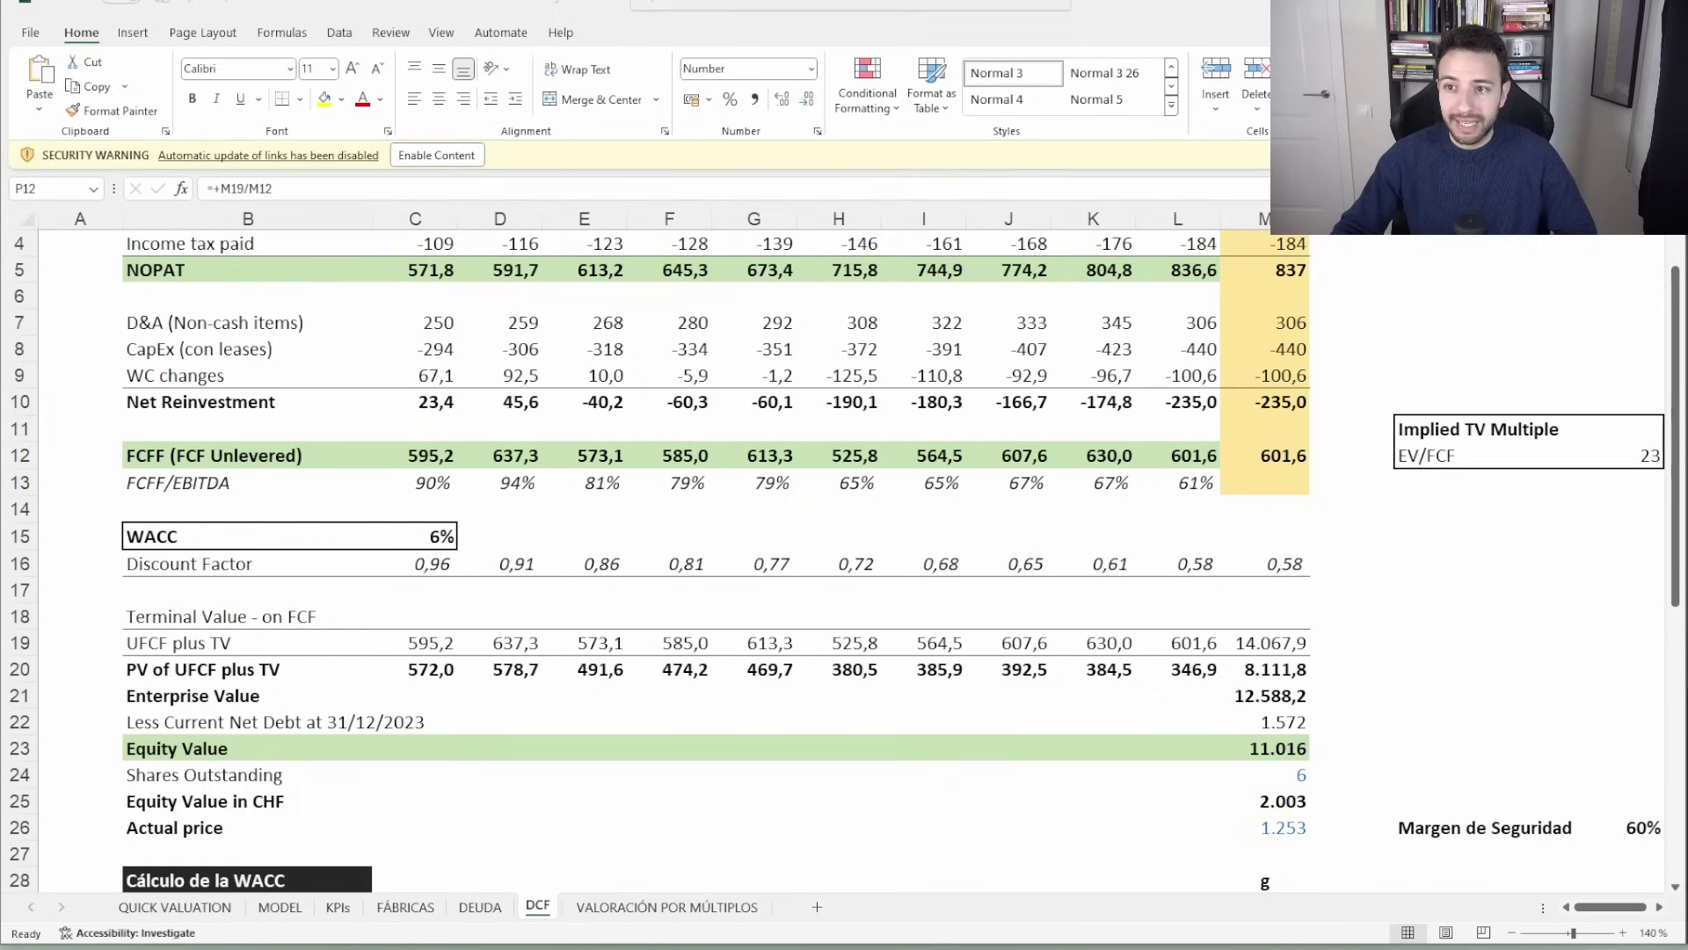
{"action": "scroll", "coordinate": [1020, 655], "scroll_direction": "up", "scroll_amount": 1}
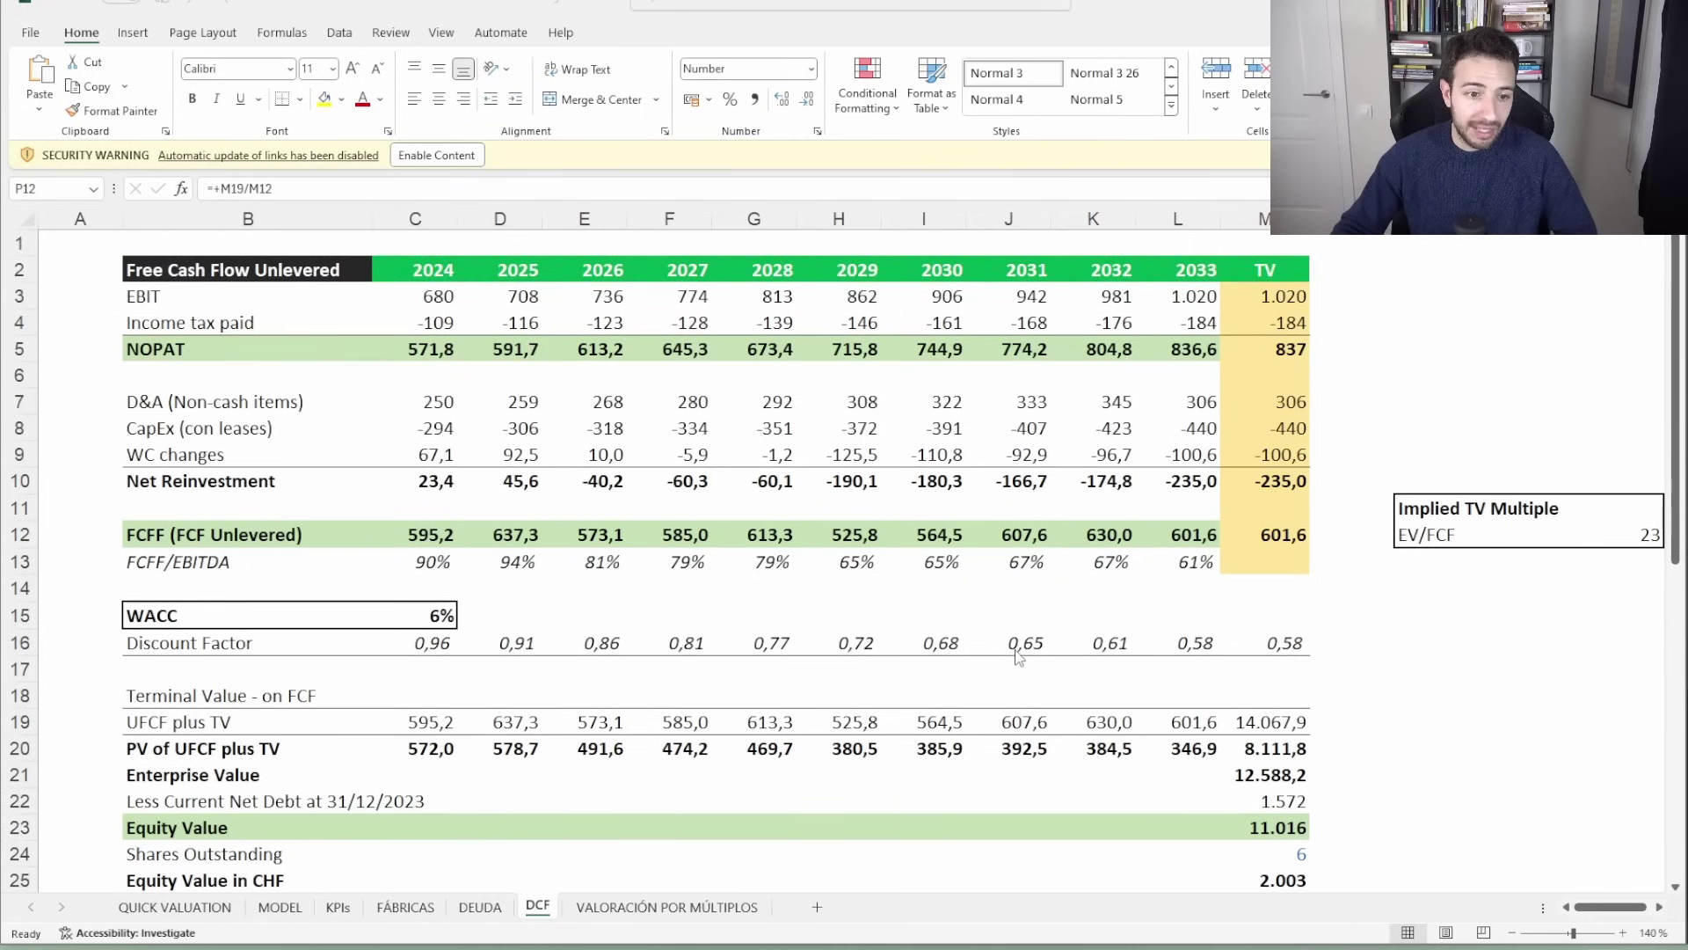
- Review the income statement projections on the MODEL sheet, highlighting the EBIT Margin row for 2024 to 2029
{"action": "left_click", "coordinate": [280, 907]}
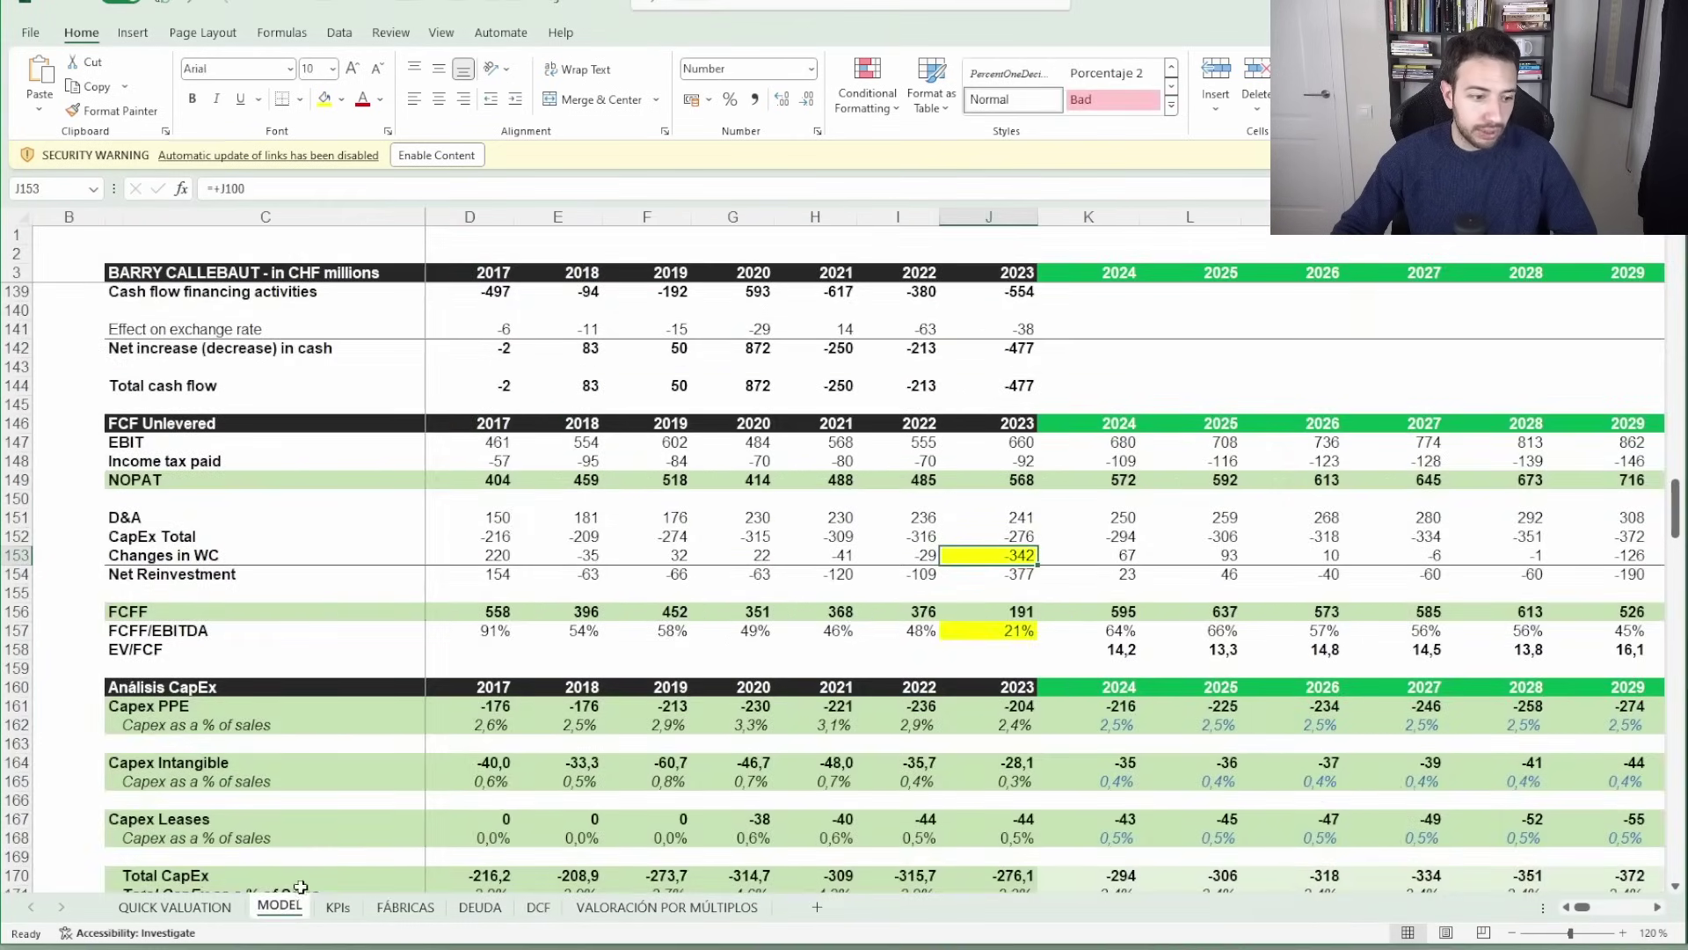
{"action": "scroll", "coordinate": [720, 656], "scroll_direction": "up", "scroll_amount": 10}
{"action": "scroll", "coordinate": [719, 656], "scroll_direction": "up", "scroll_amount": 20}
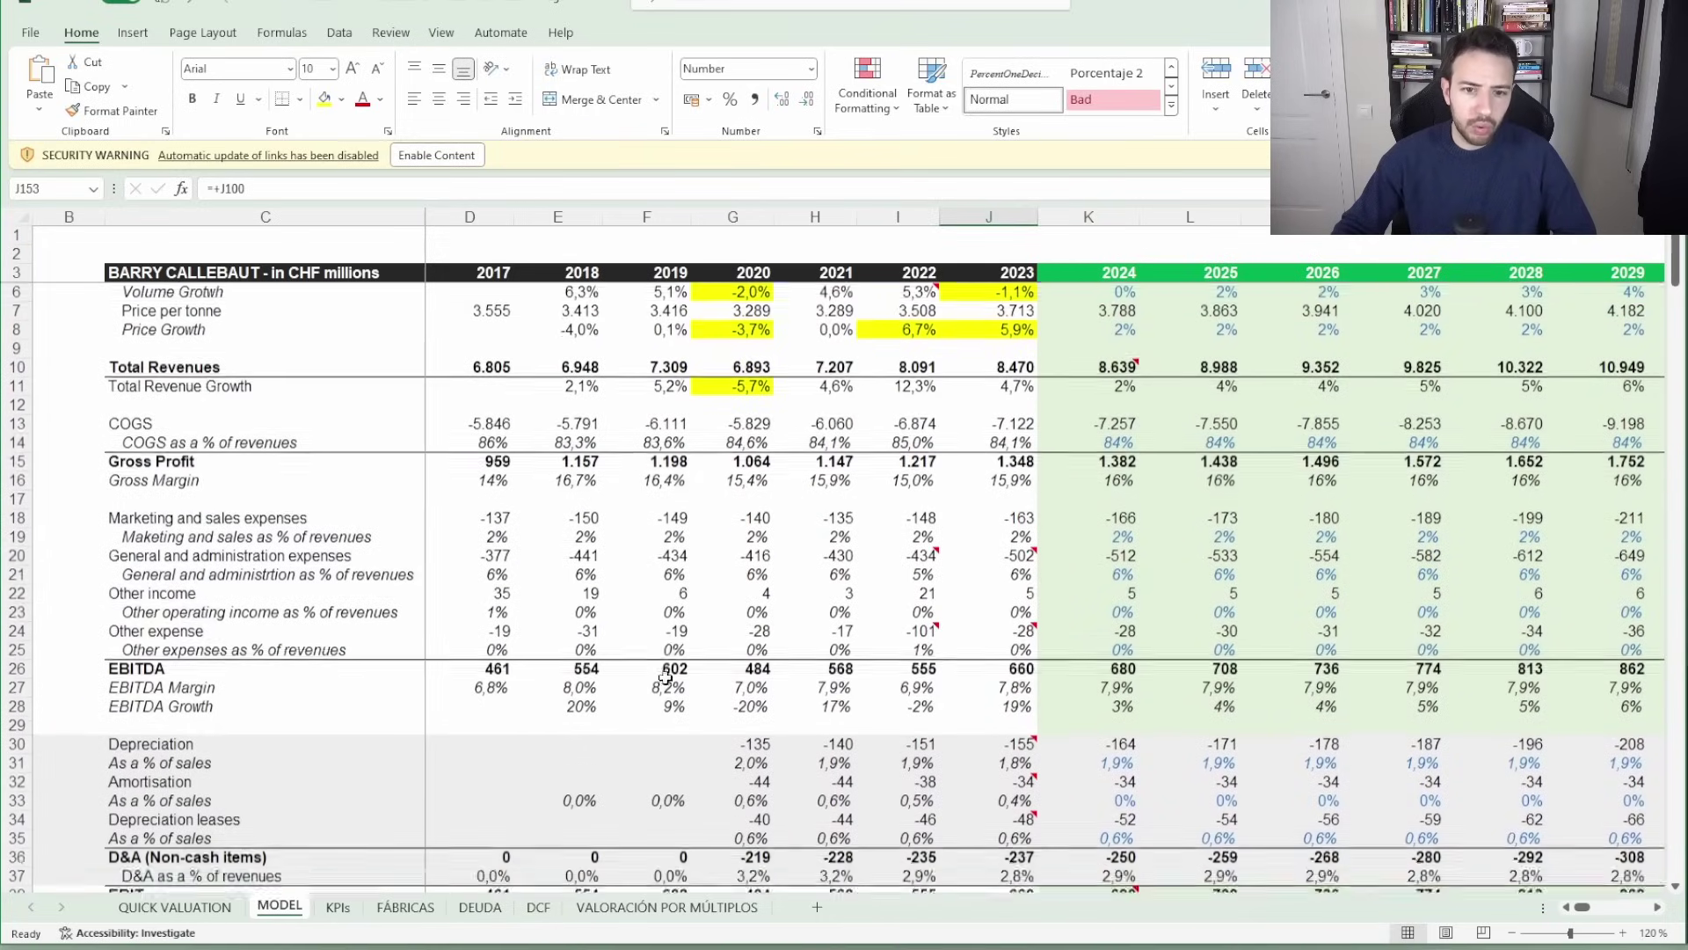
{"action": "scroll", "coordinate": [410, 624], "scroll_direction": "down", "scroll_amount": 4}
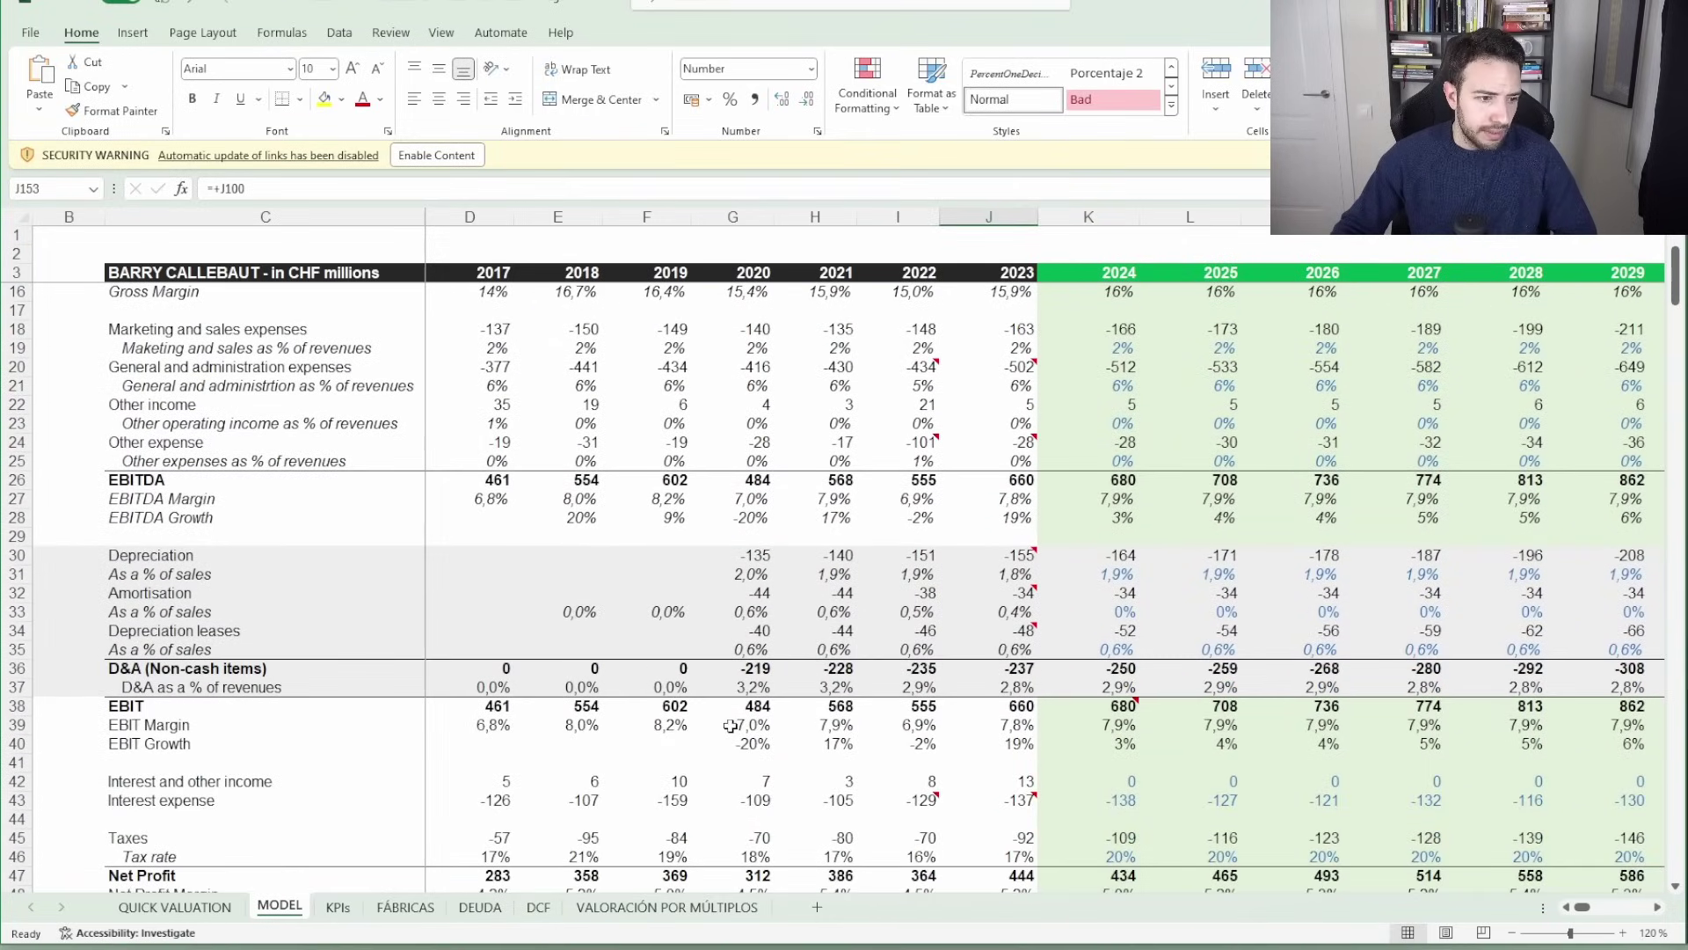
{"action": "left_click_drag", "start_coordinate": [1104, 728], "coordinate": [1587, 724]}
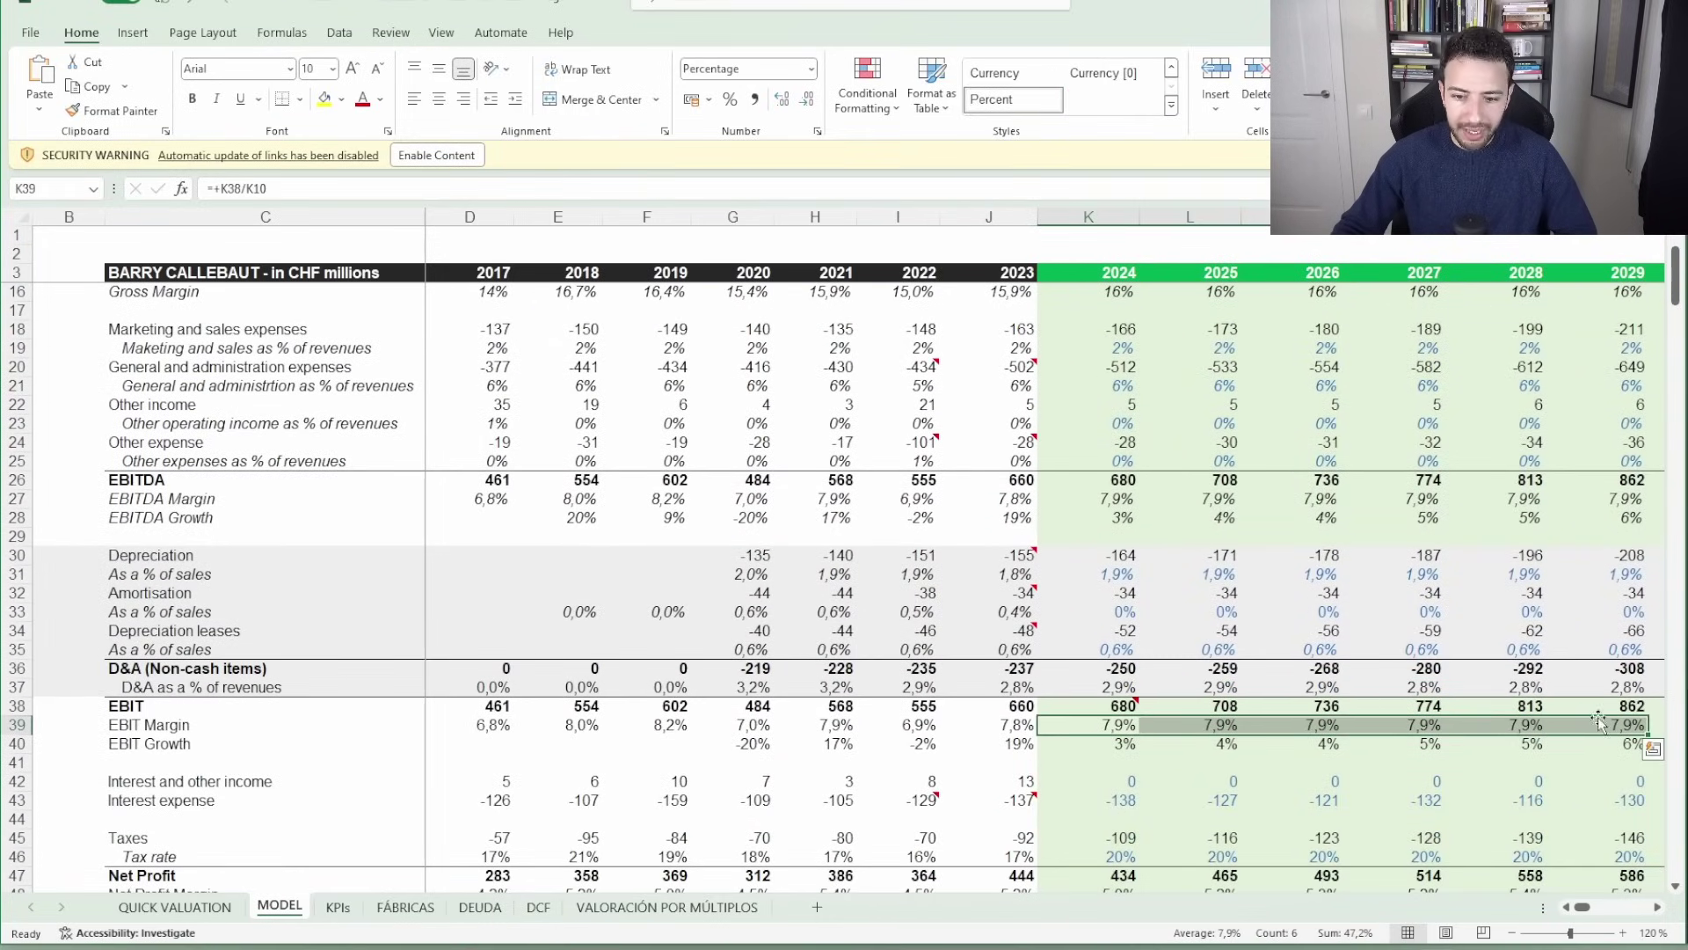
{"action": "scroll", "coordinate": [1388, 602], "scroll_direction": "up", "scroll_amount": 4}
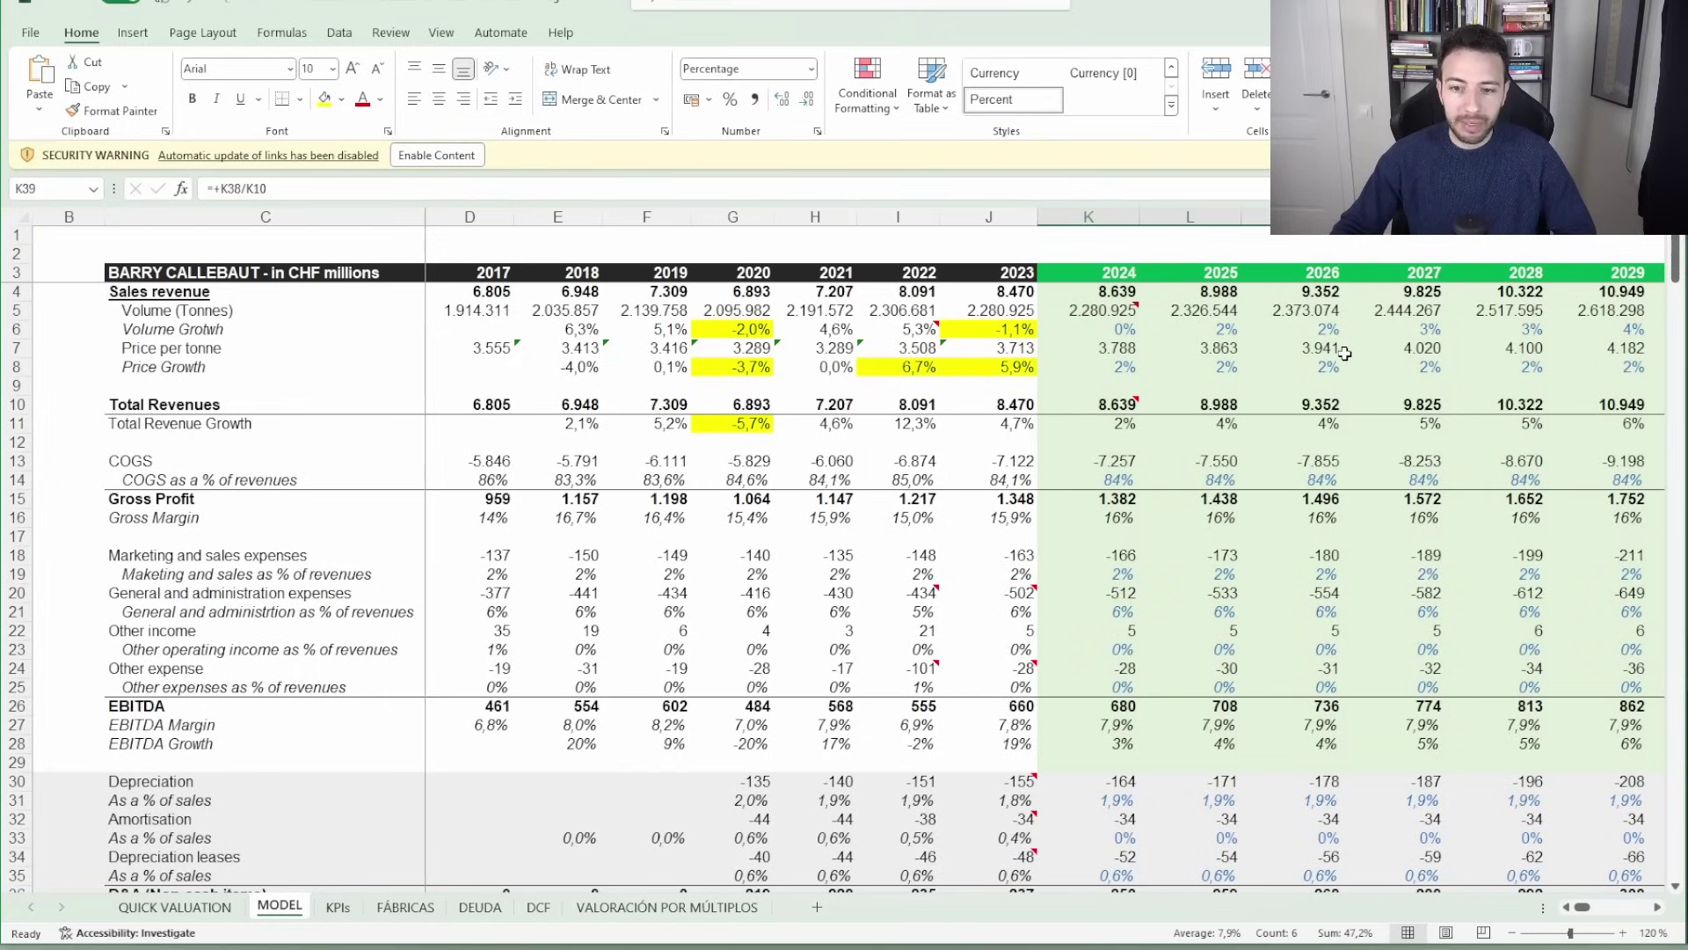
{"action": "scroll", "coordinate": [1301, 456], "scroll_direction": "down", "scroll_amount": 1}
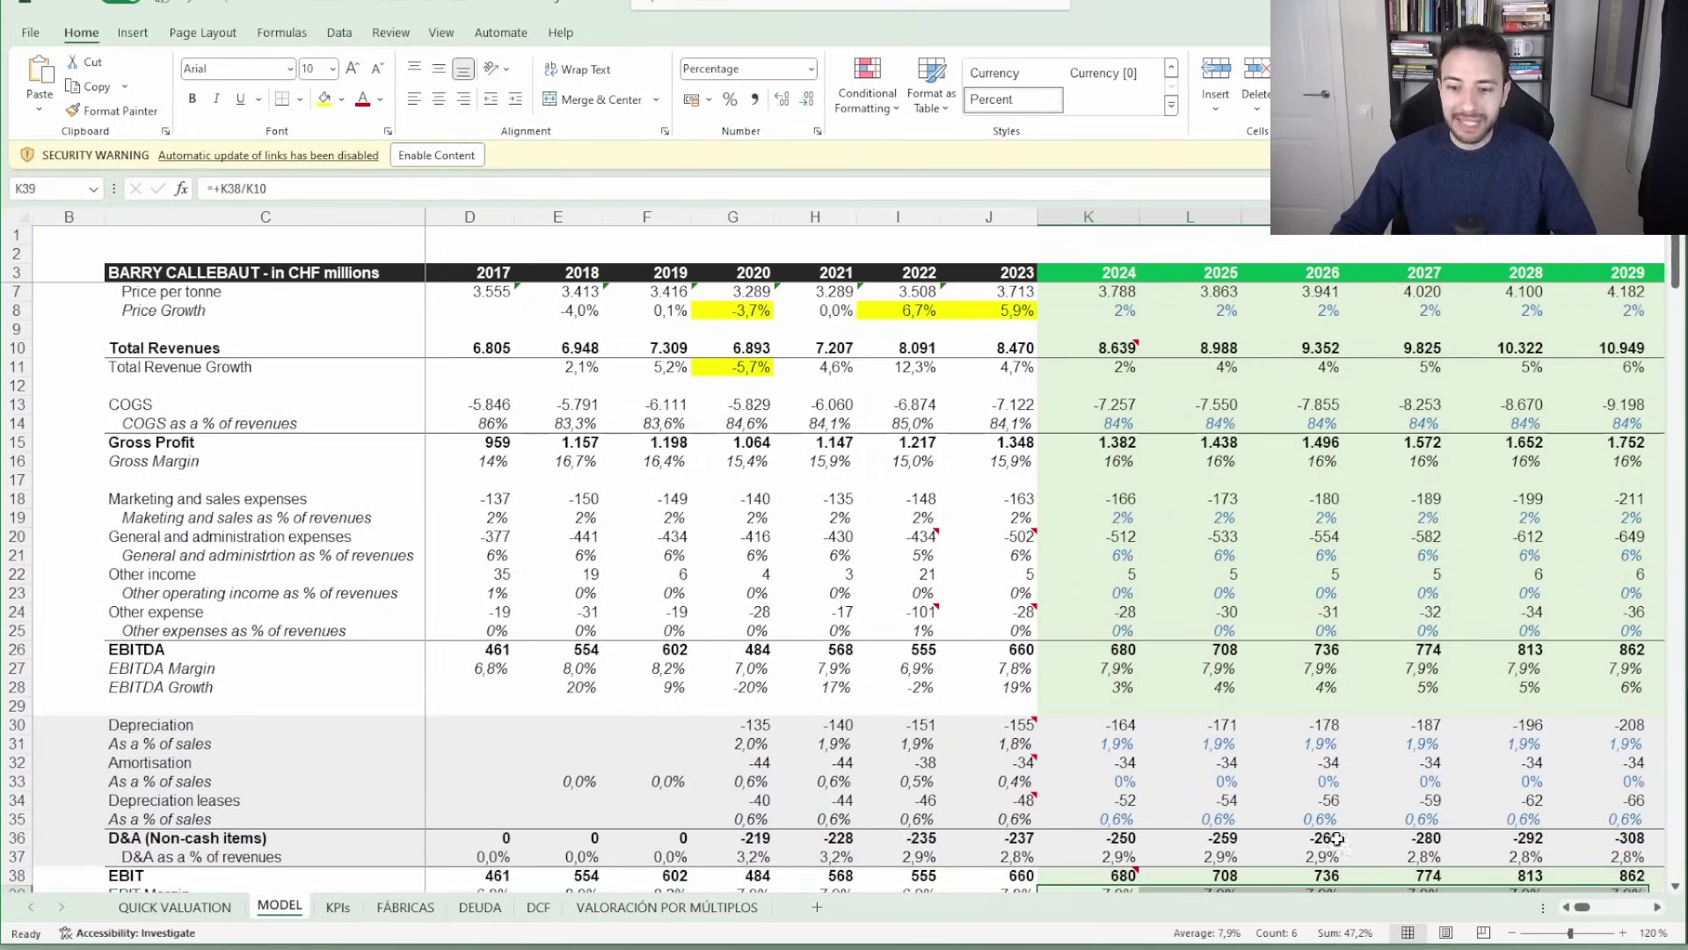
- Revisit the DCF sheet and look through the PER and EV/FCF multiples on the VALORACIÓN POR MÚLTIPLOS sheet
{"action": "left_click", "coordinate": [539, 907]}
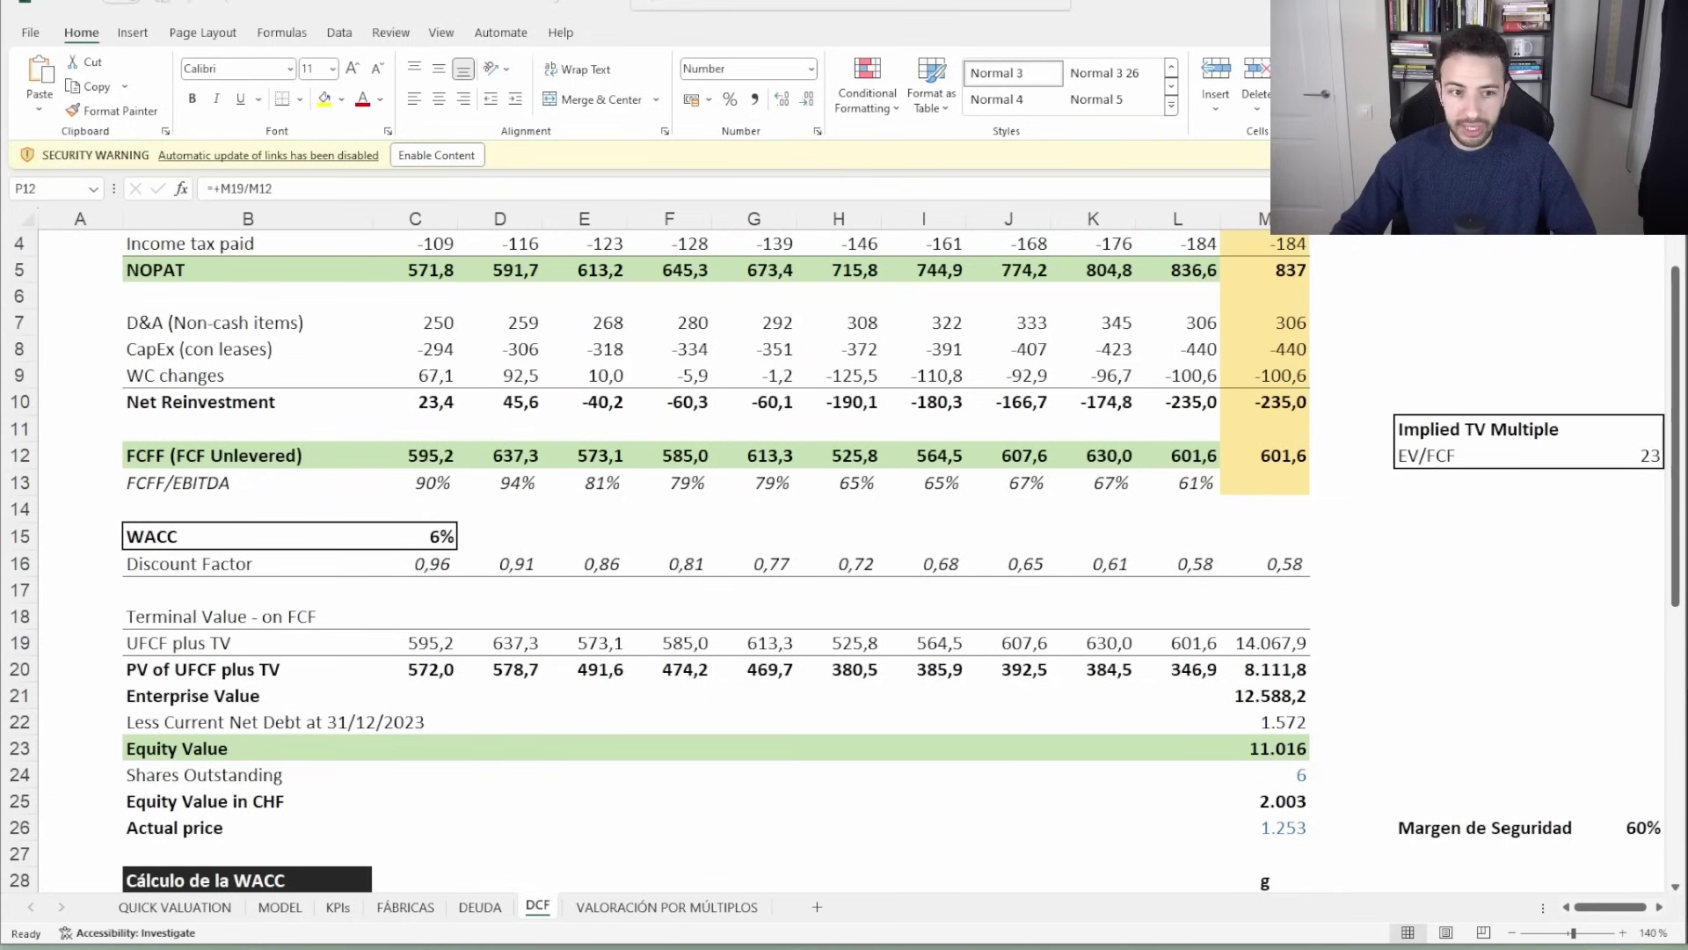
{"action": "left_click", "coordinate": [621, 908]}
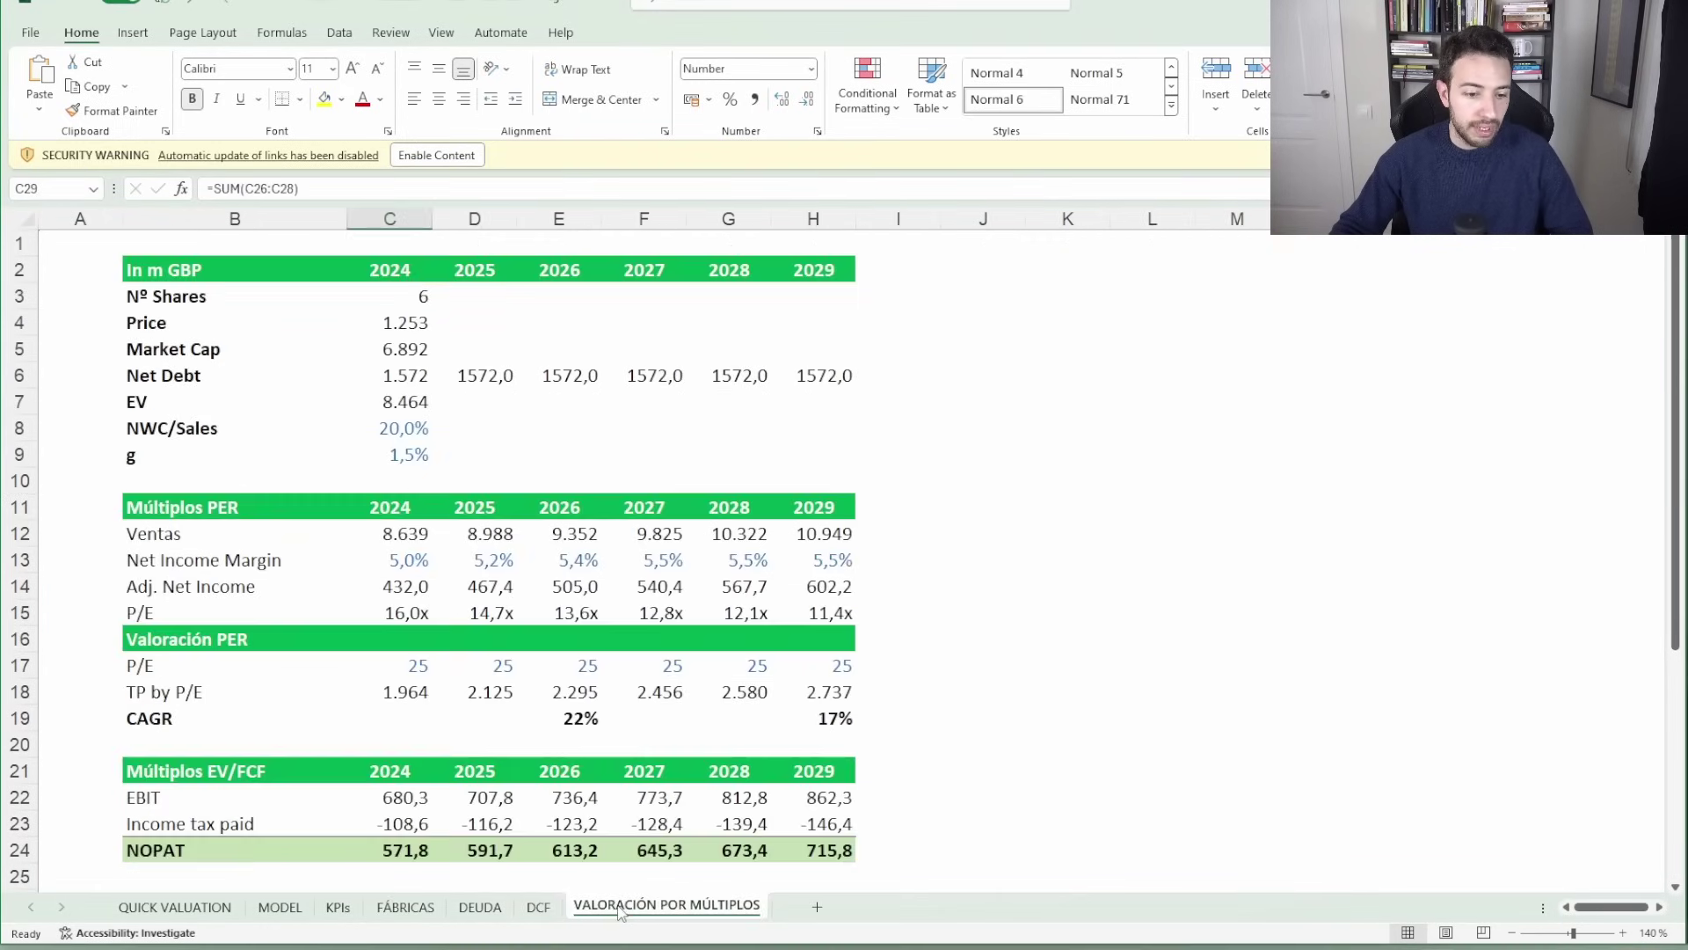
{"action": "scroll", "coordinate": [665, 706], "scroll_direction": "down", "scroll_amount": 3}
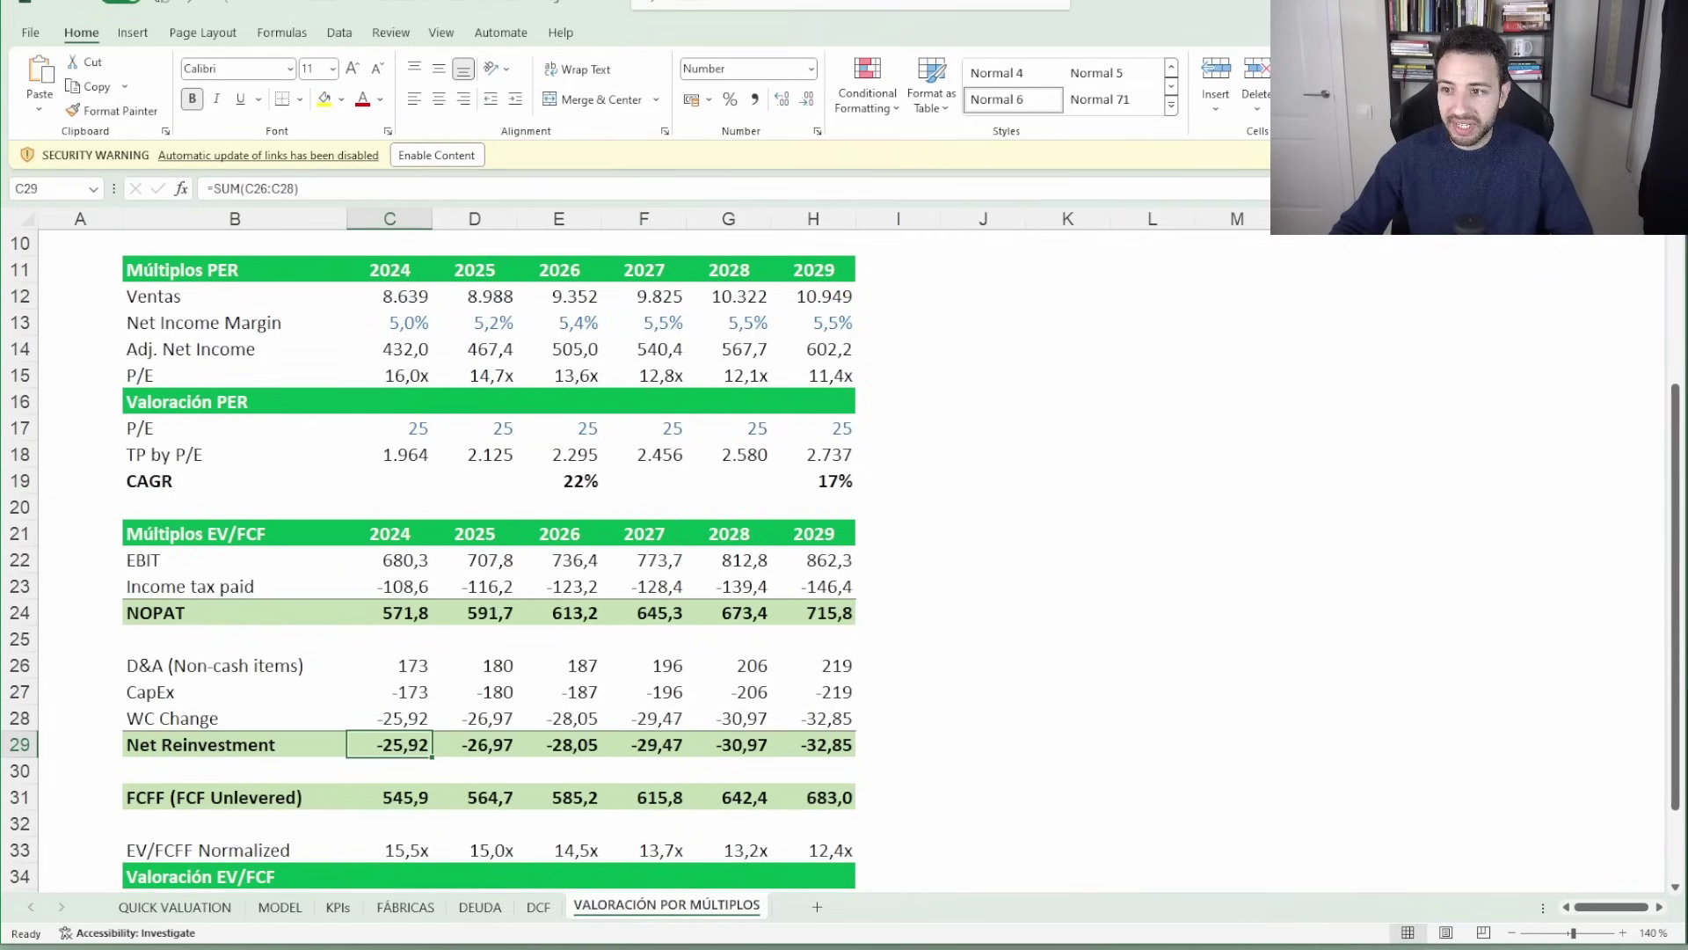
{"action": "scroll", "coordinate": [1300, 701], "scroll_direction": "up", "scroll_amount": 2}
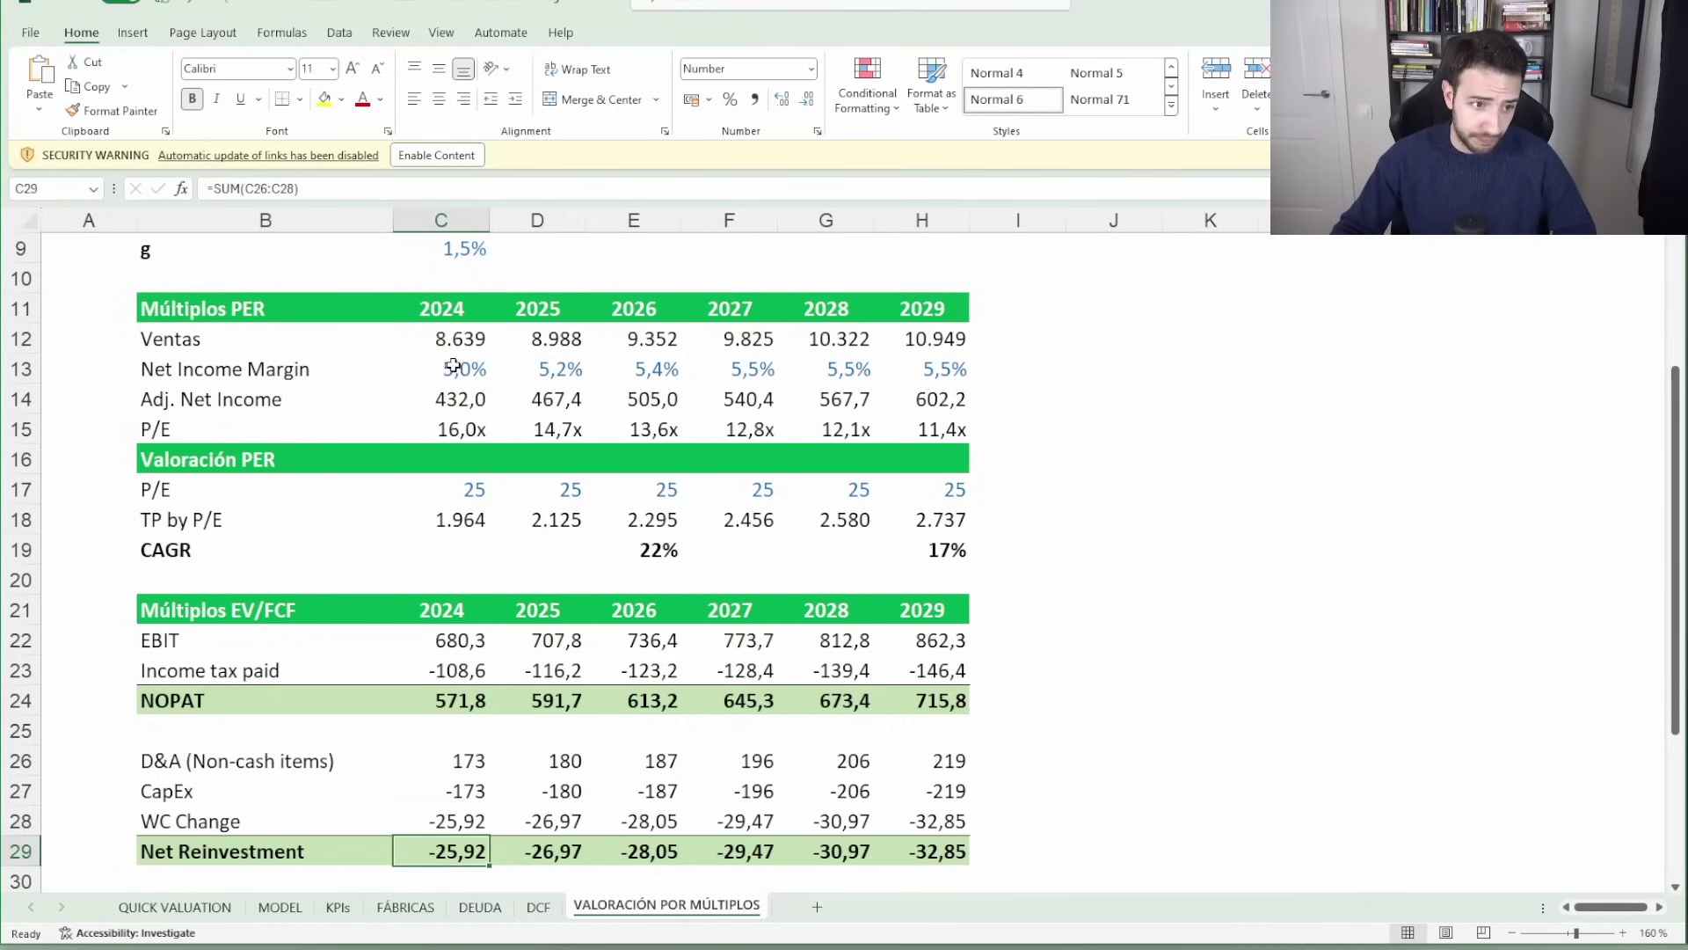
- Highlight the projected Ventas and Net Income Margin rows for 2024 to 2029 in the Múltiplos PER table
{"action": "left_click_drag", "start_coordinate": [455, 363], "coordinate": [950, 369]}
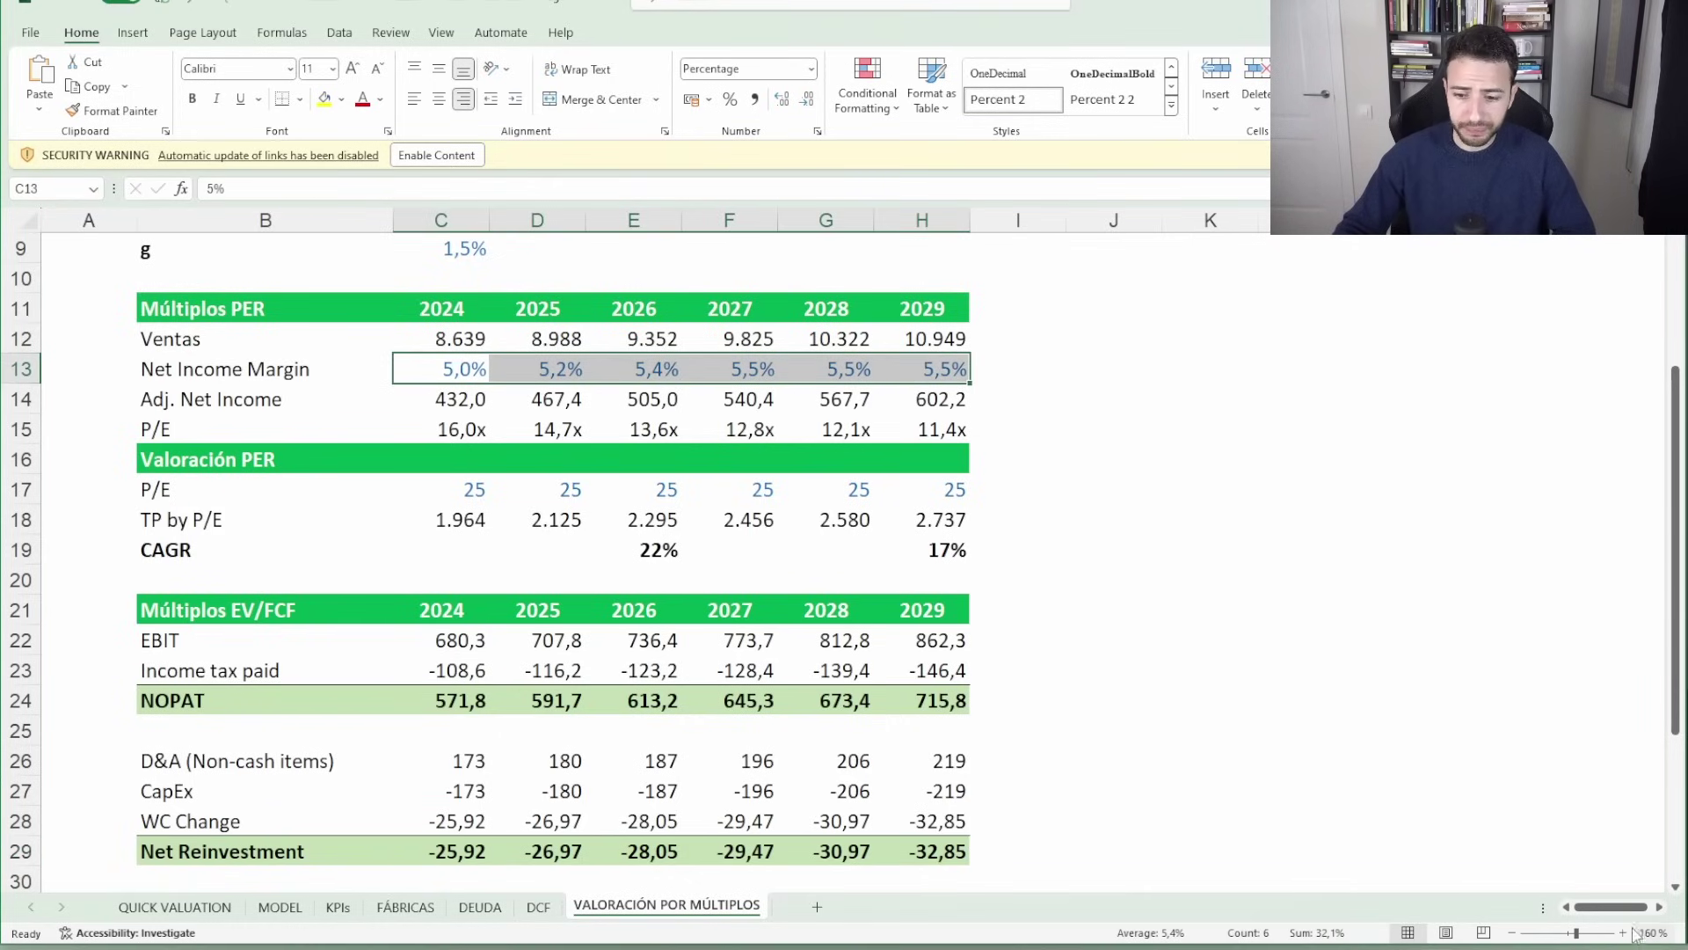
{"action": "scroll", "coordinate": [525, 326], "scroll_direction": "up", "scroll_amount": 2}
{"action": "left_click_drag", "start_coordinate": [525, 326], "coordinate": [1121, 334]}
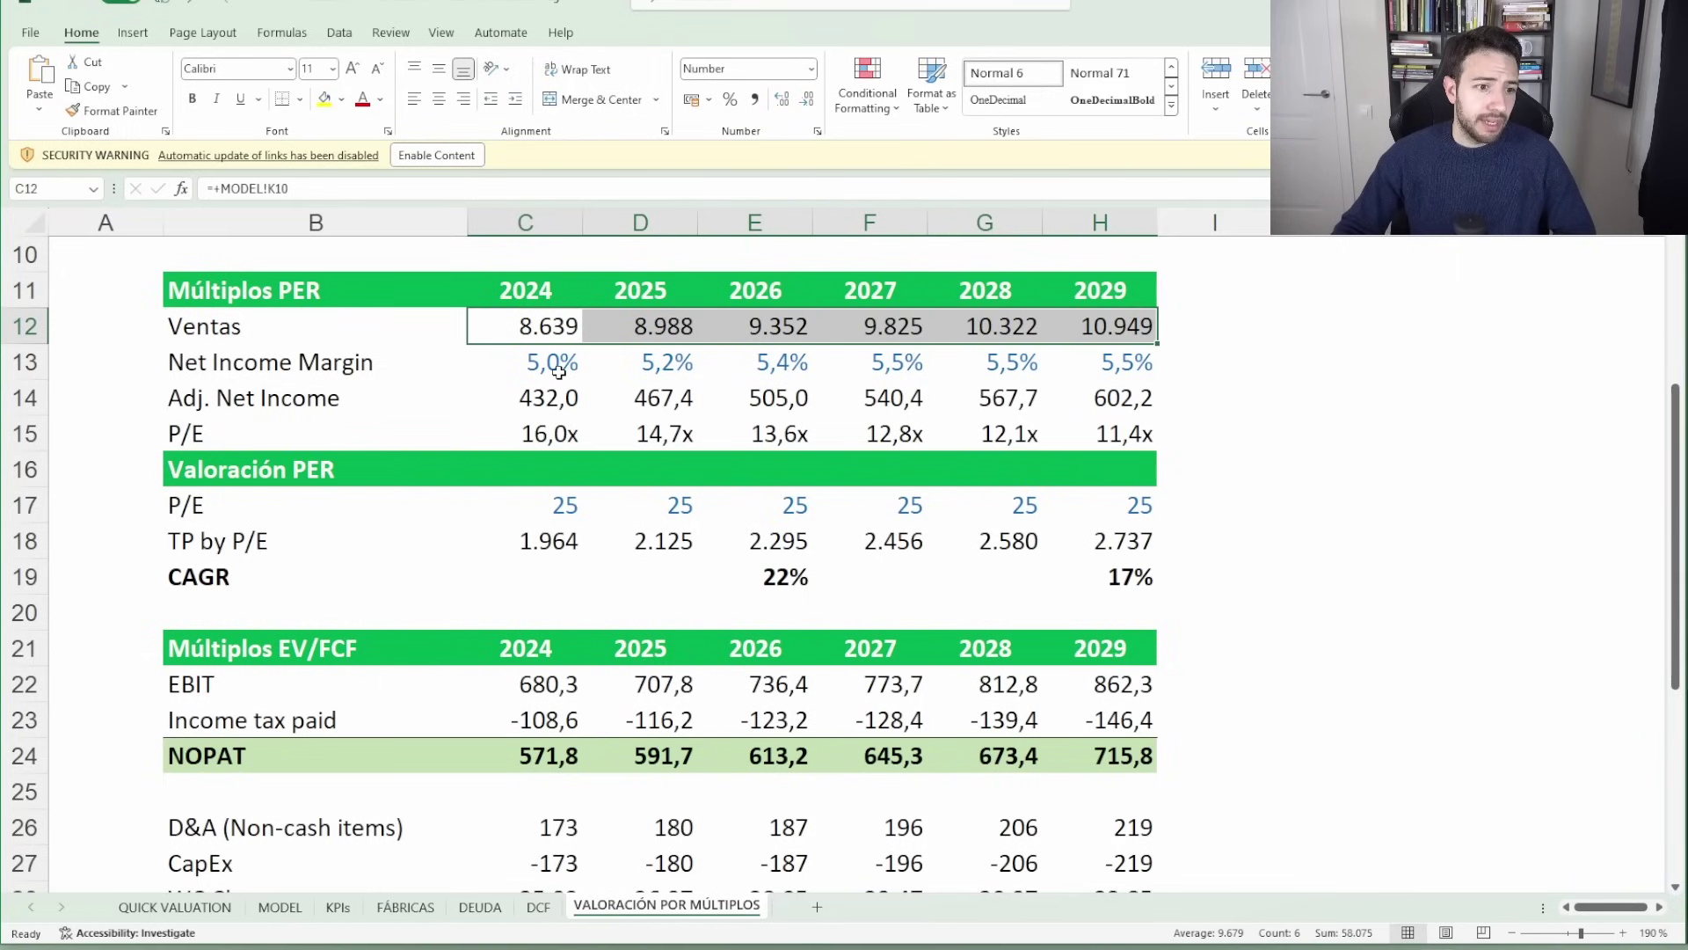
{"action": "left_click_drag", "start_coordinate": [554, 370], "coordinate": [1139, 370]}
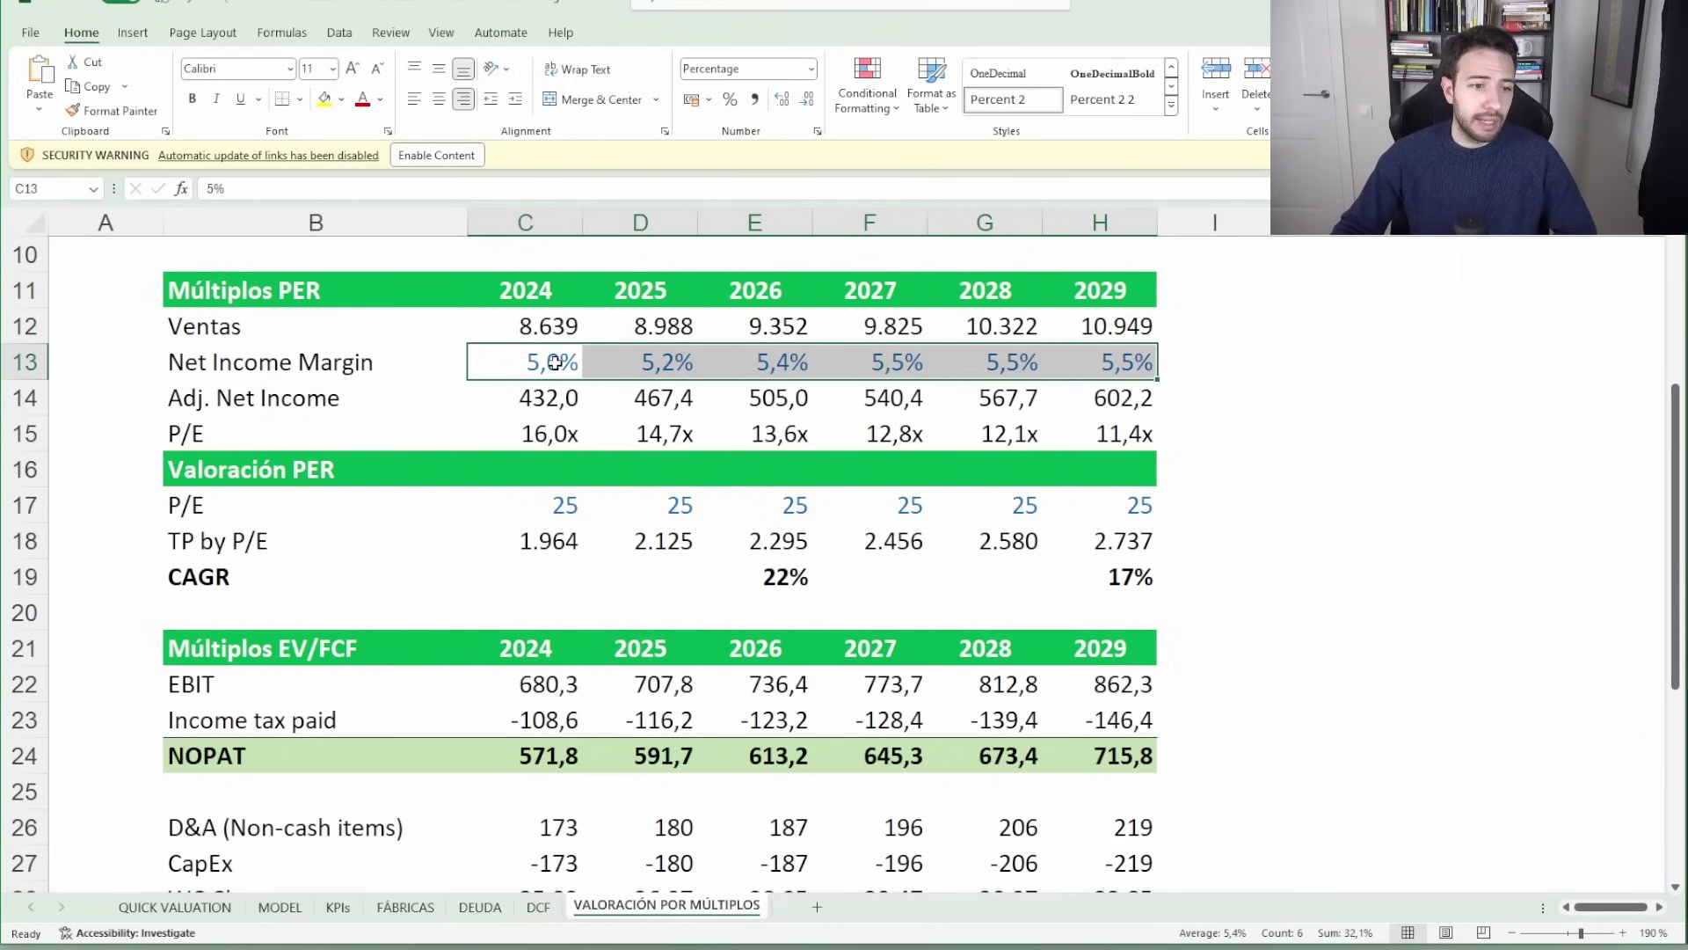
{"action": "key", "text": "shift+BackSpace"}
{"action": "left_click", "coordinate": [1105, 353]}
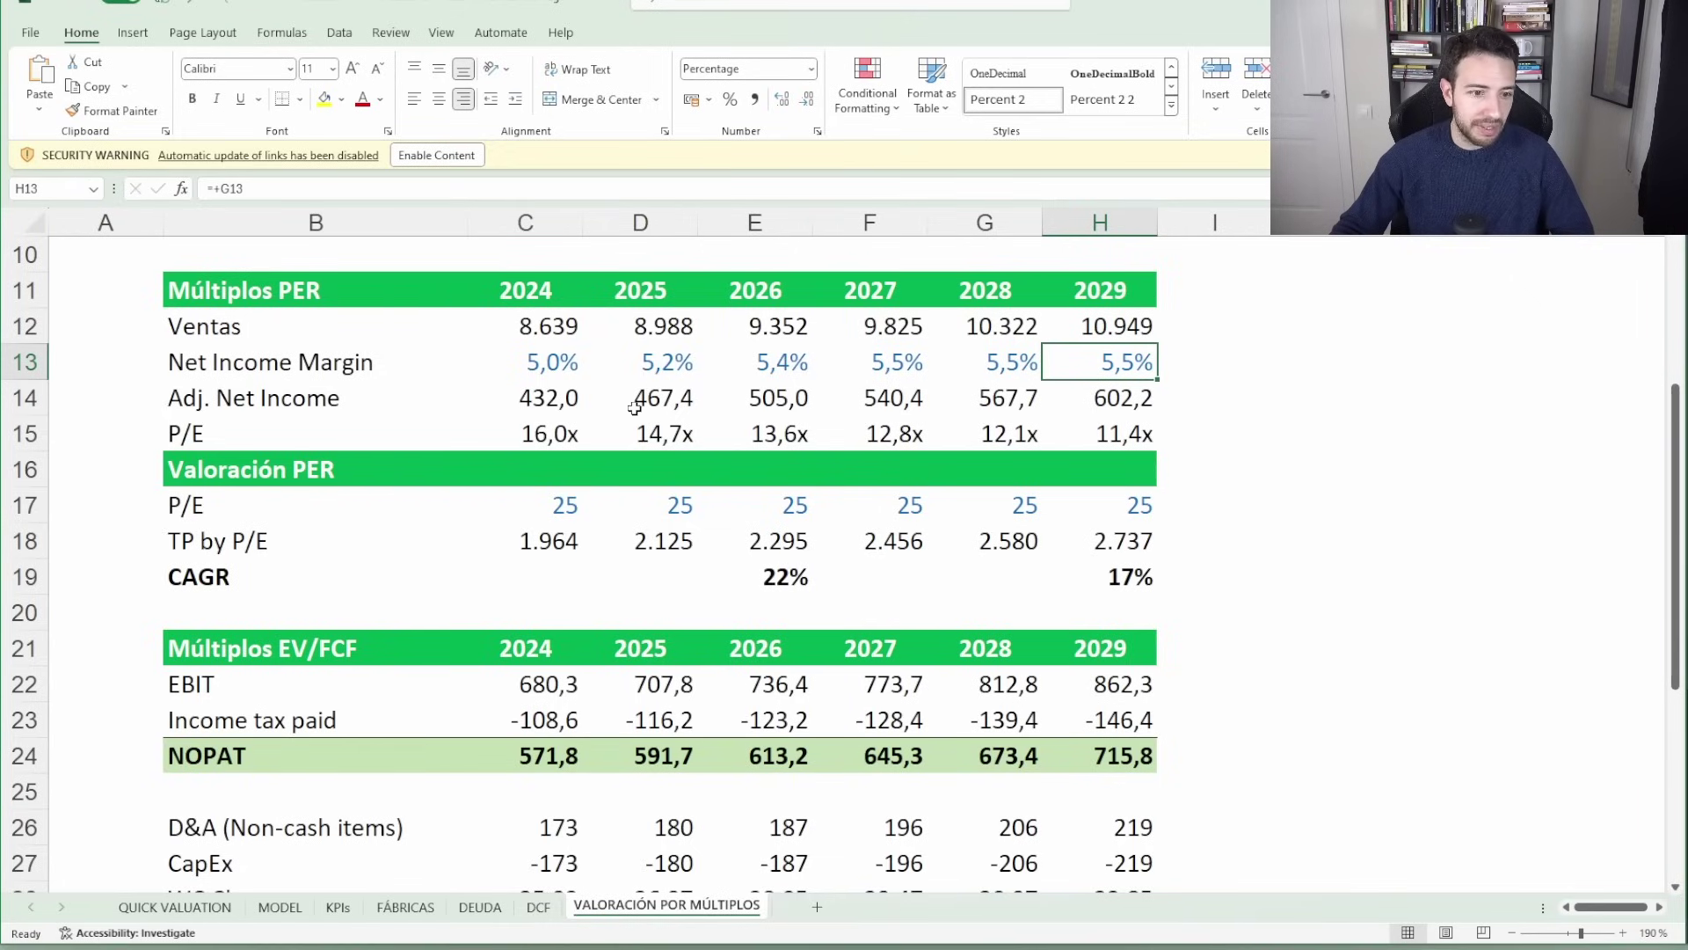
- Compare the 2024 and 2025 P/E cells in the Múltiplos PER table
{"action": "left_click", "coordinate": [542, 439]}
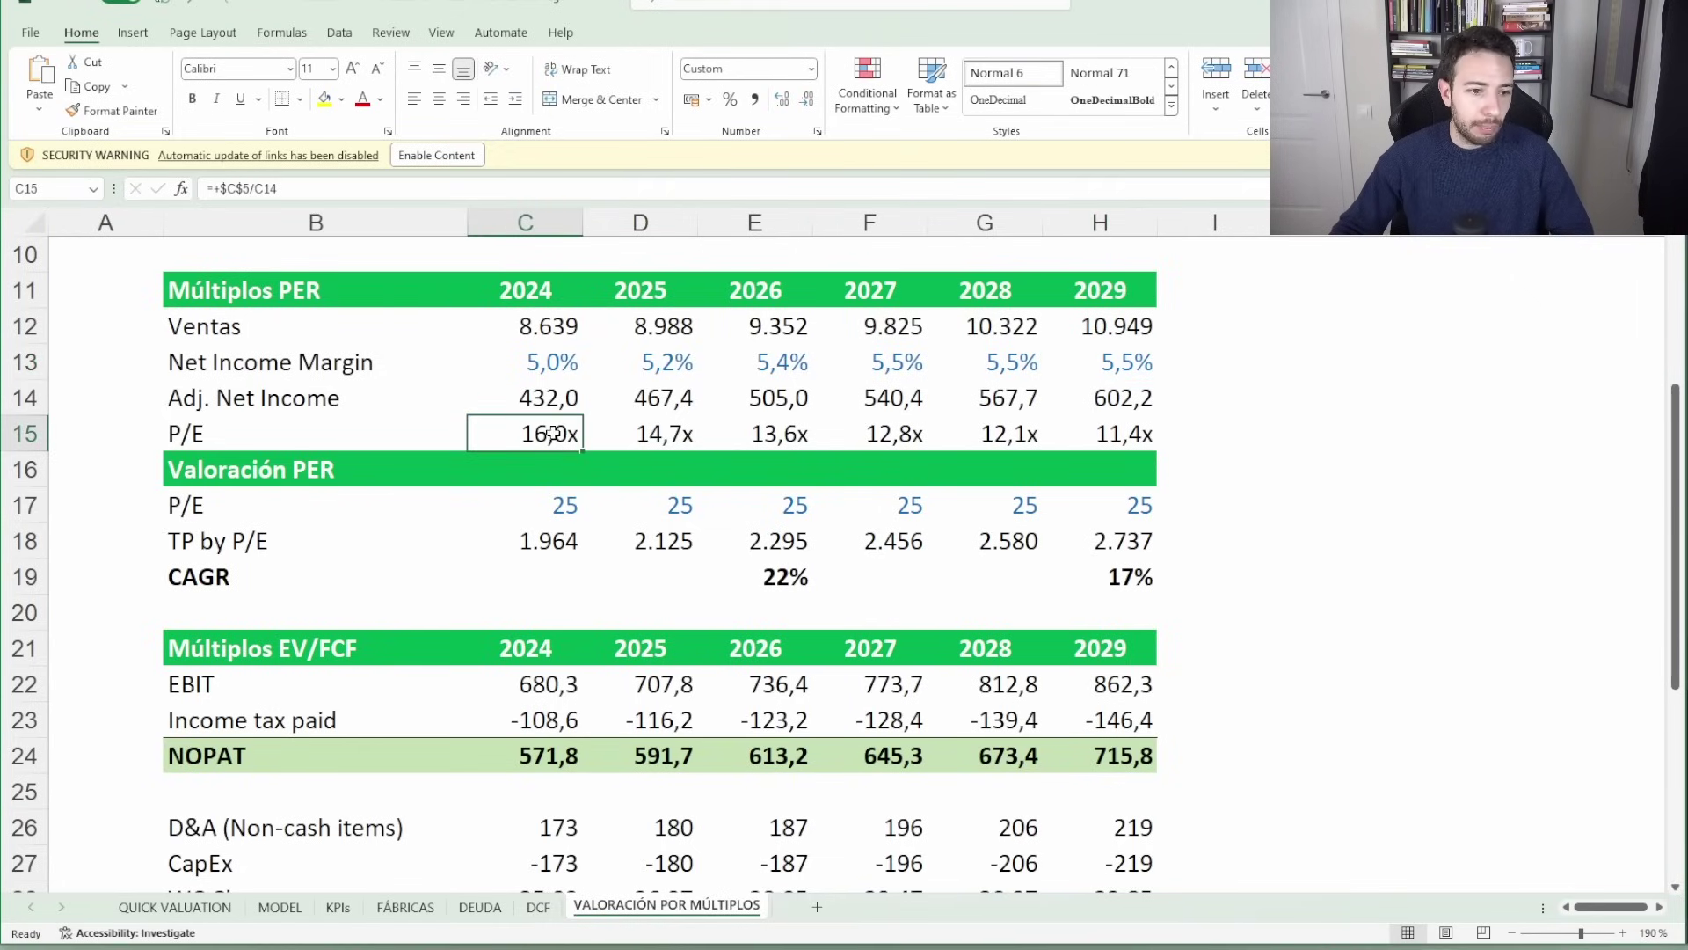
{"action": "left_click", "coordinate": [646, 433]}
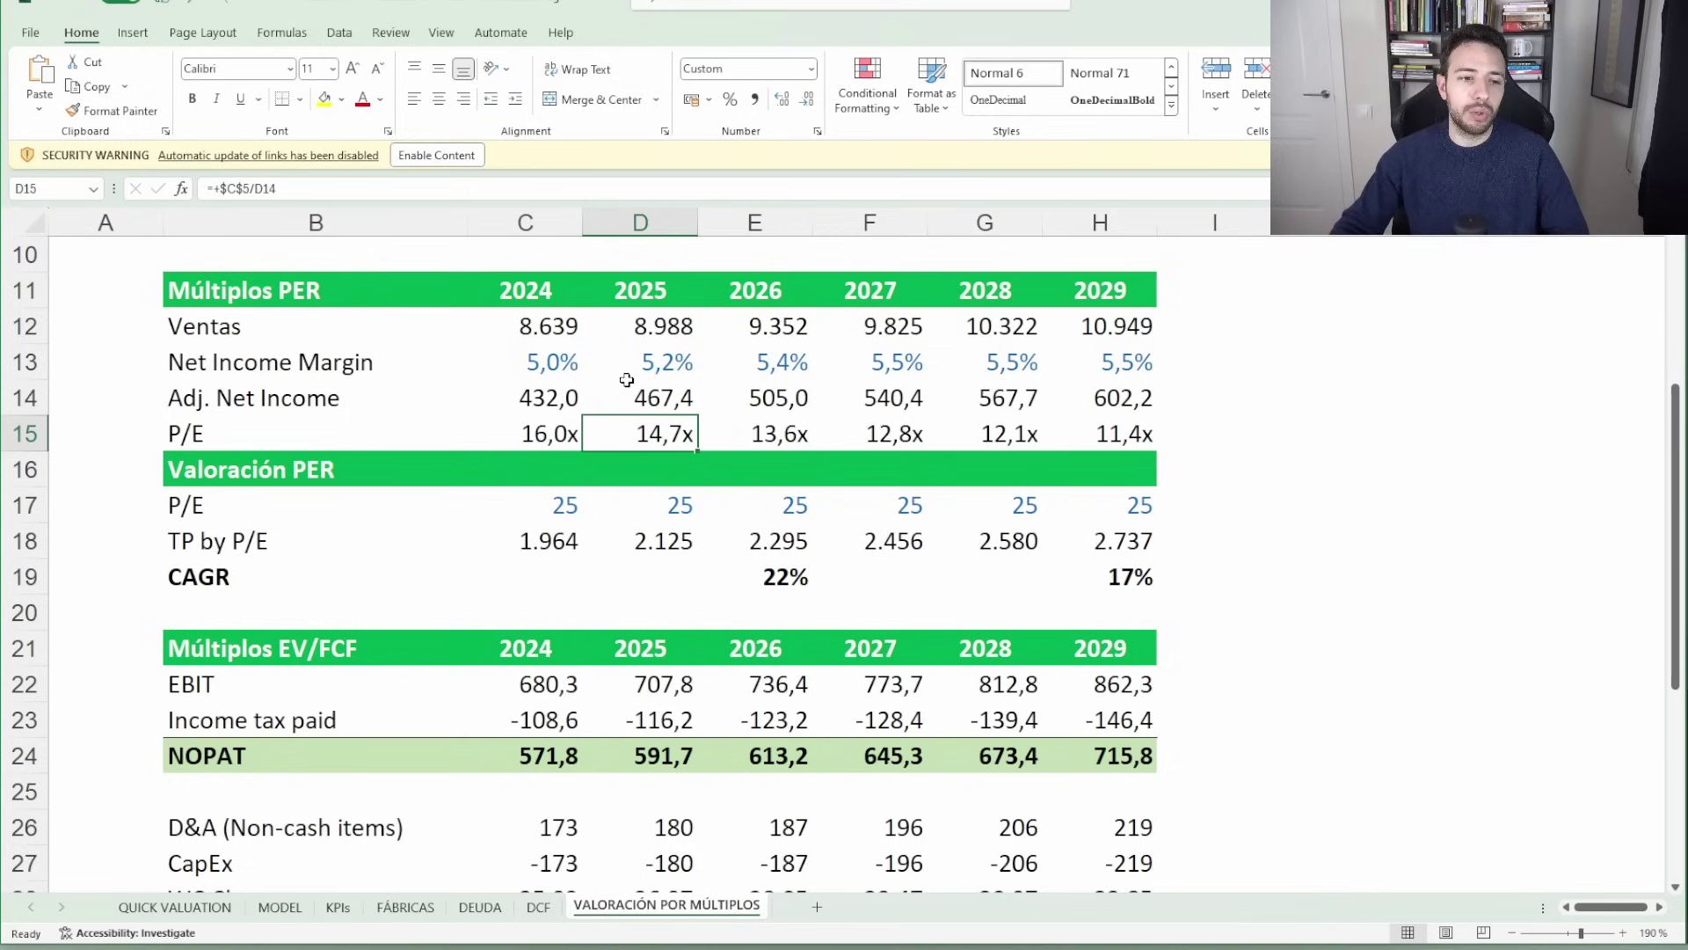
{"action": "left_click_drag", "start_coordinate": [589, 442], "coordinate": [621, 434]}
{"action": "left_click", "coordinate": [628, 436]}
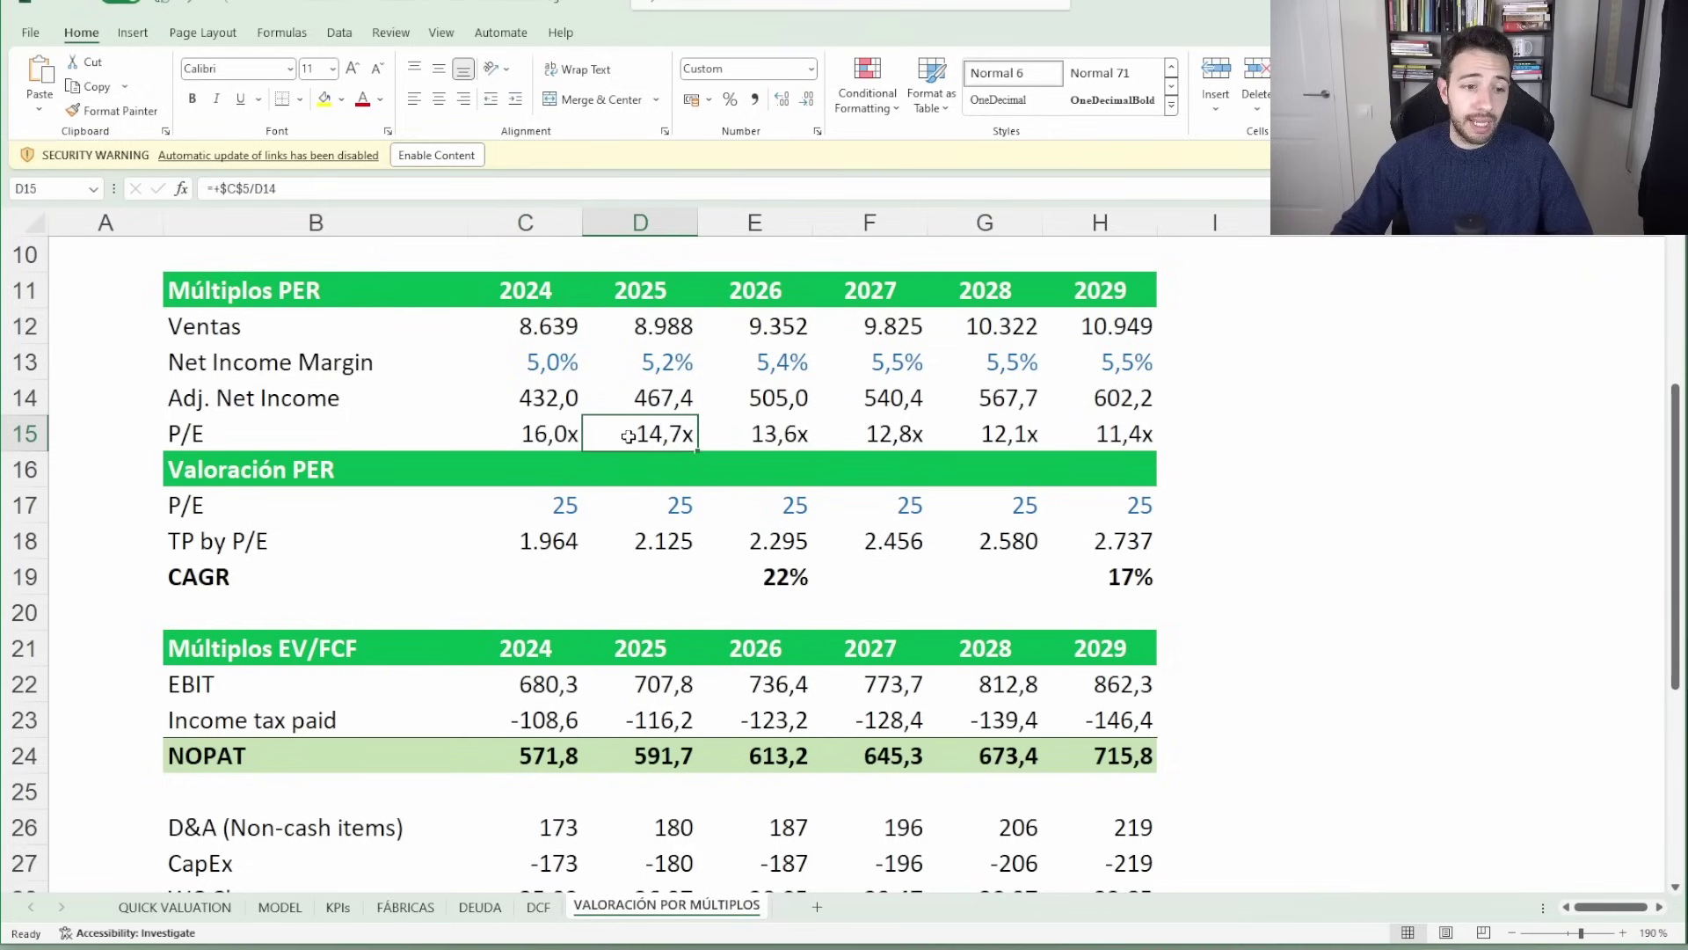
{"action": "left_click", "coordinate": [555, 434]}
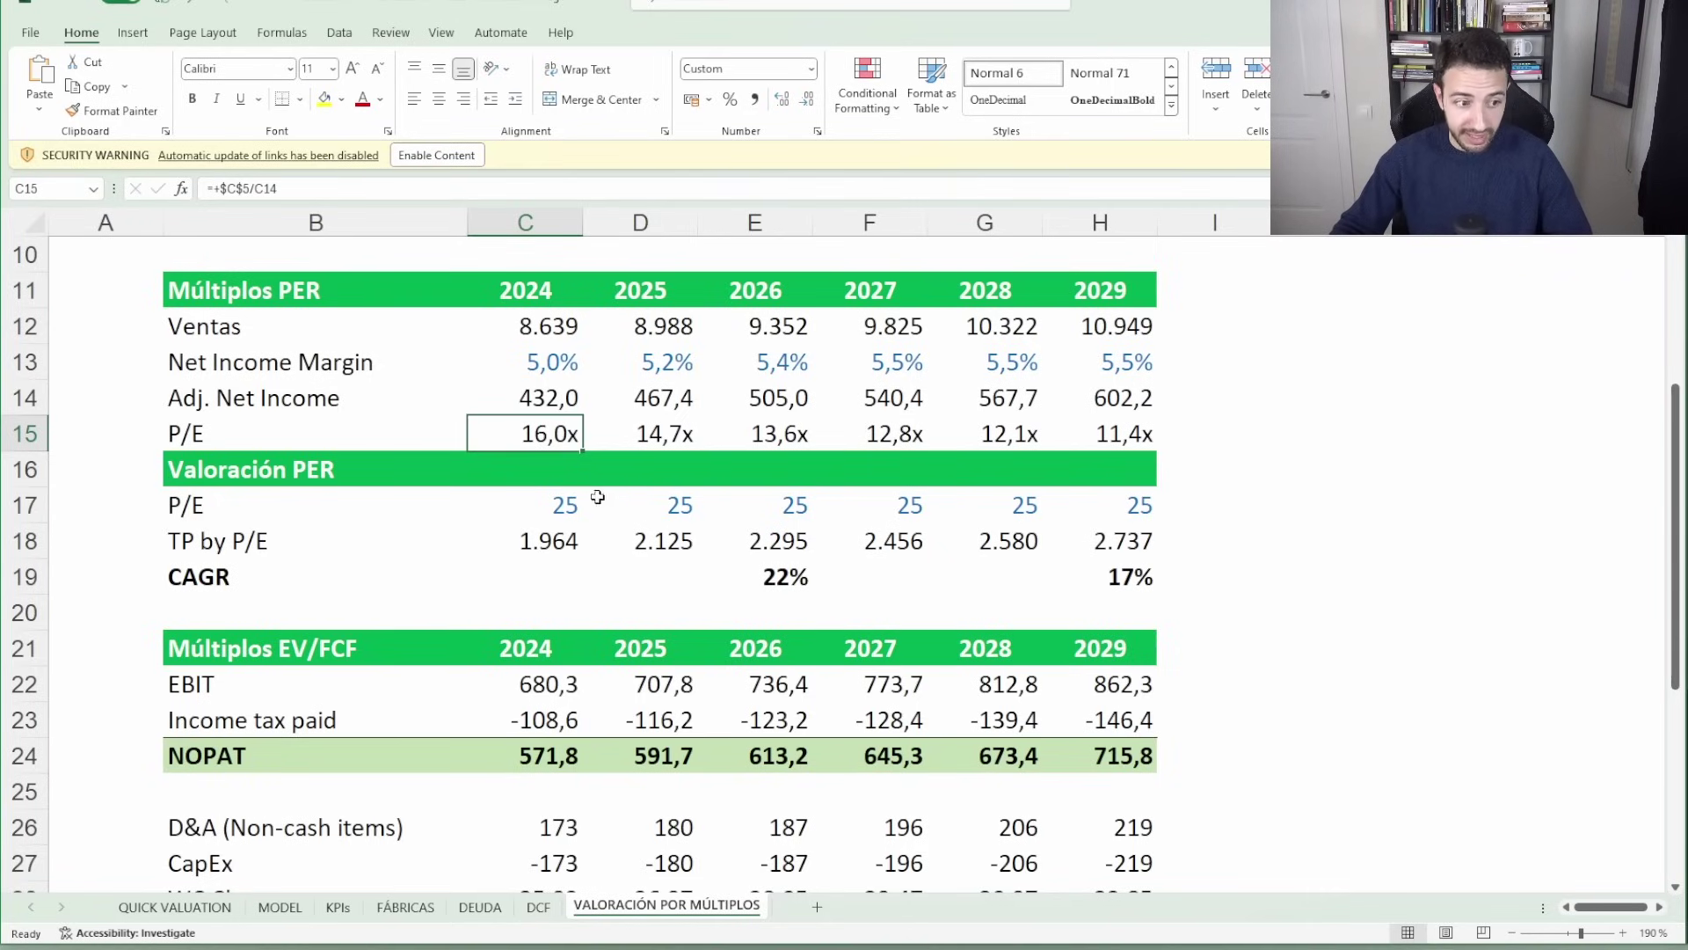
- Highlight the target P/E row for 2024 to 2029 in the Valoración PER section
{"action": "left_click", "coordinate": [565, 495]}
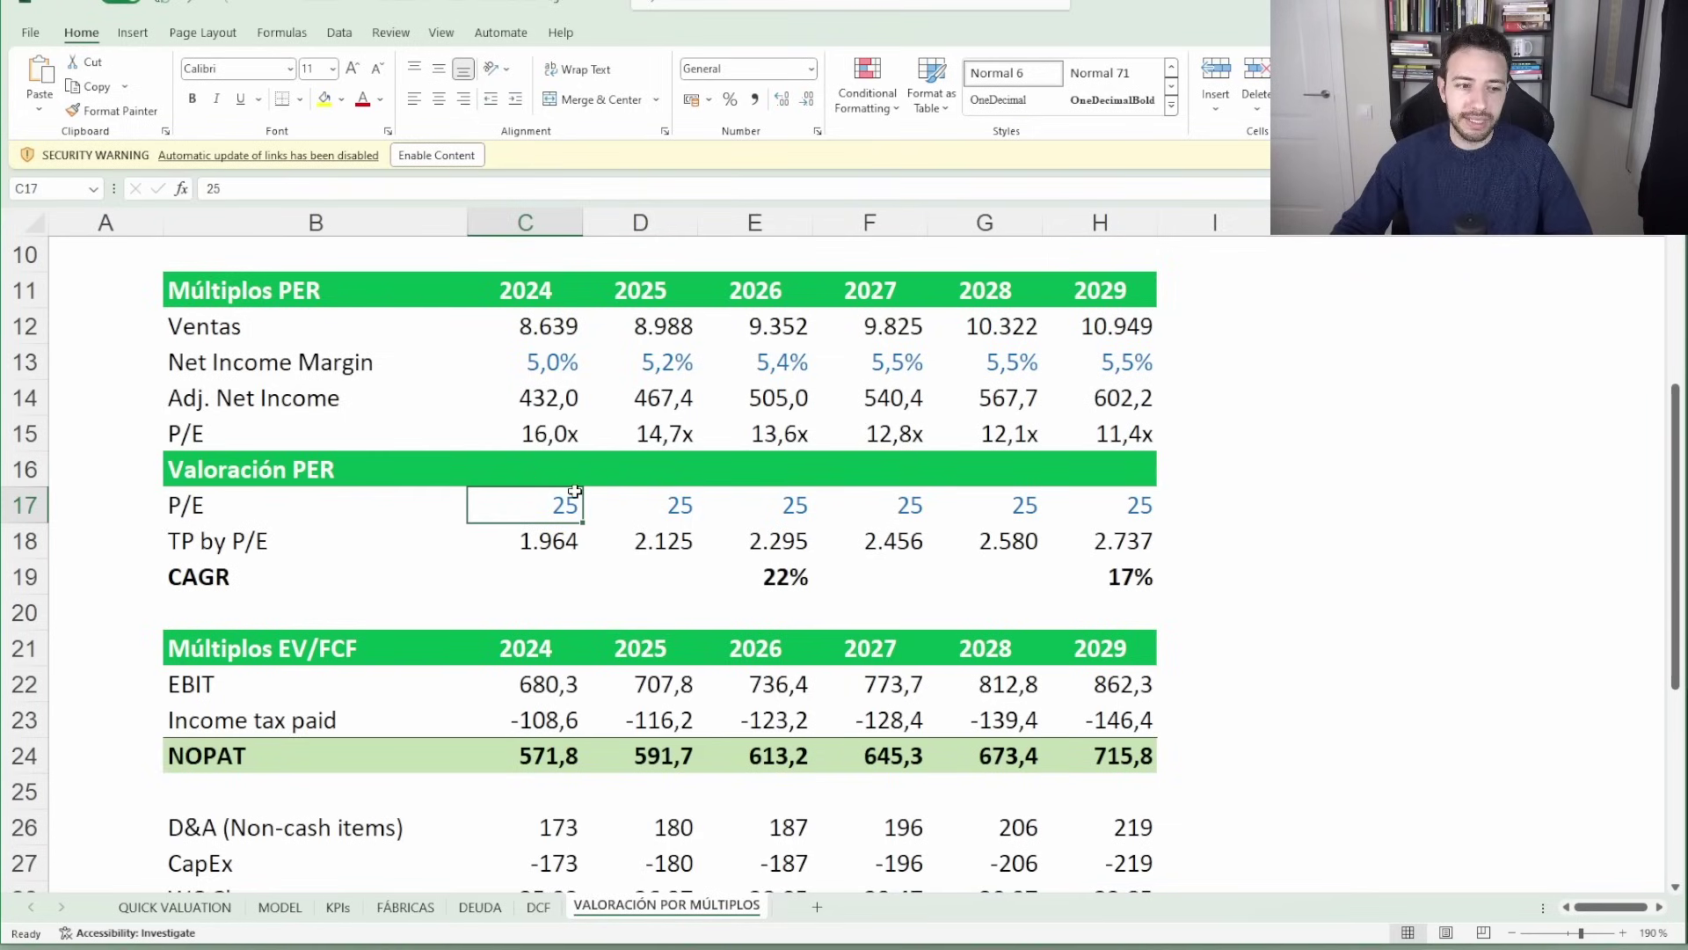
{"action": "left_click_drag", "start_coordinate": [566, 501], "coordinate": [1093, 501]}
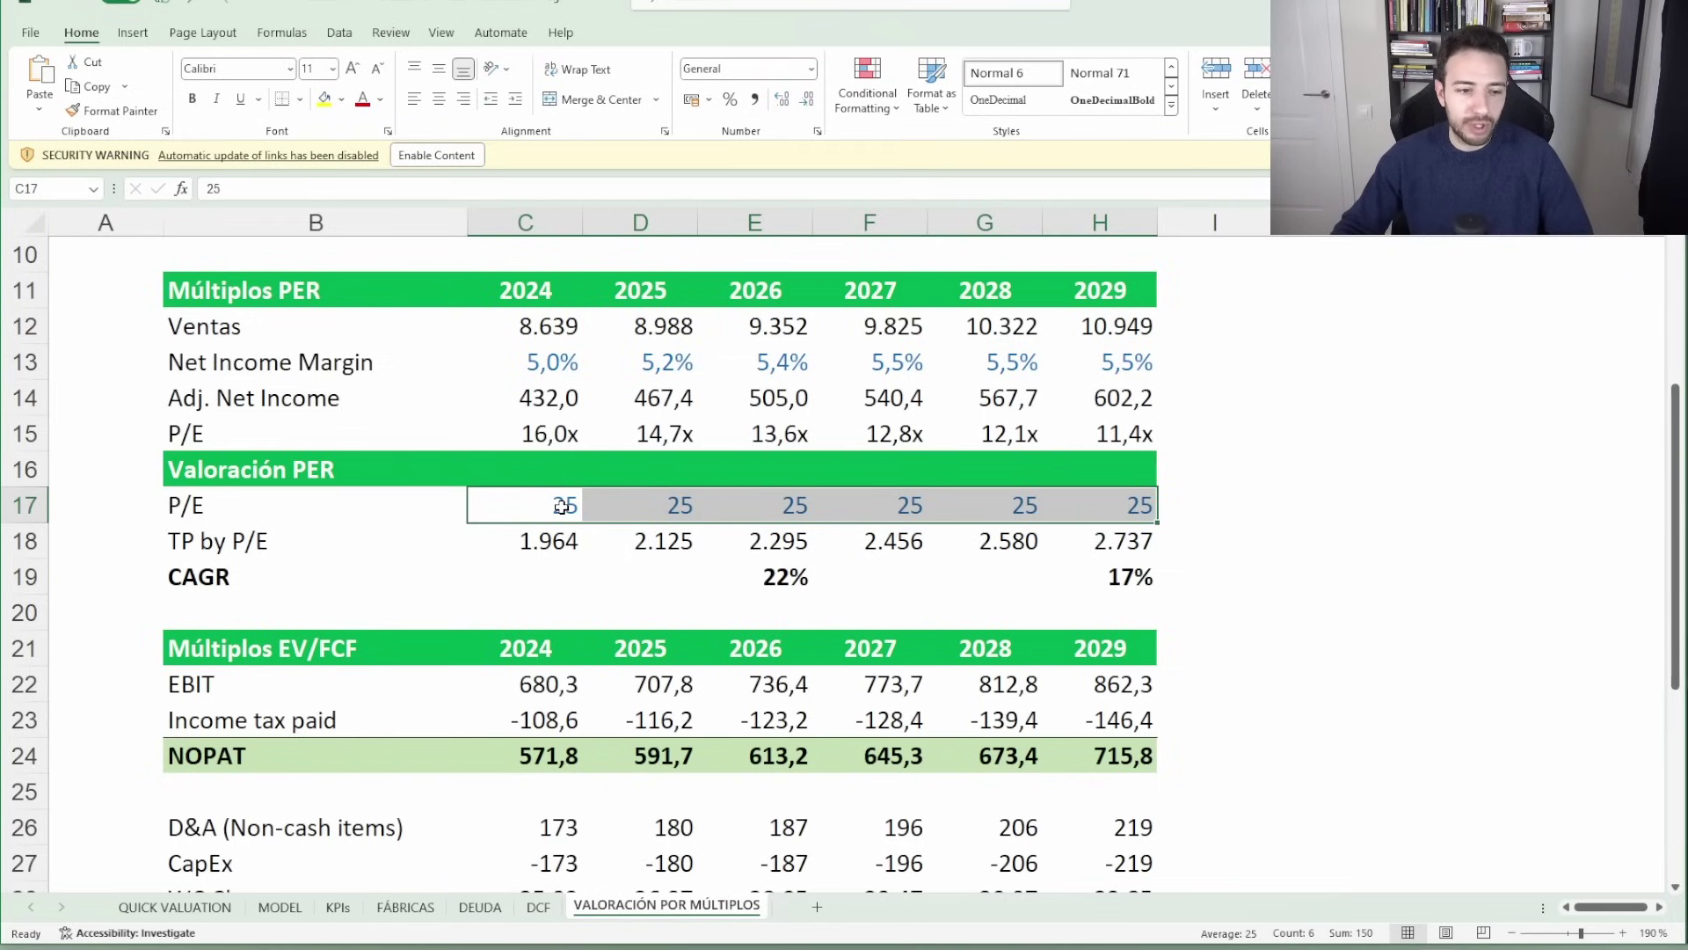
{"action": "left_click_drag", "start_coordinate": [559, 504], "coordinate": [1149, 503]}
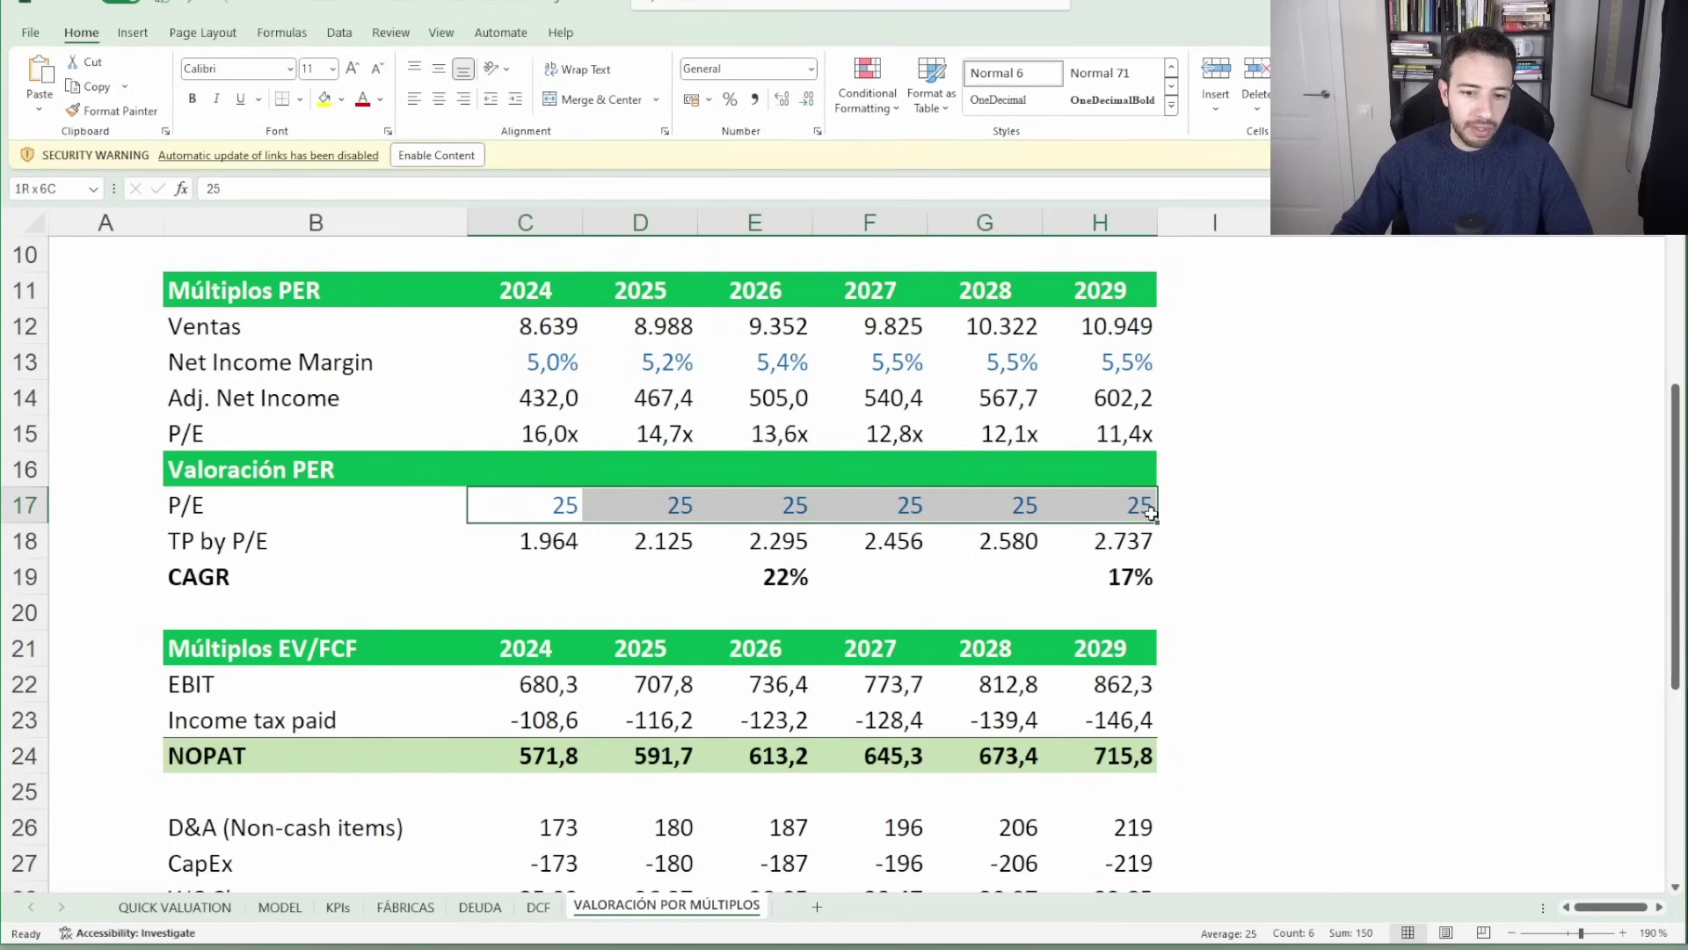
- Compare the CAGR formulas for 2026 and 2029 in the Valoración PER section
{"action": "left_click", "coordinate": [778, 576]}
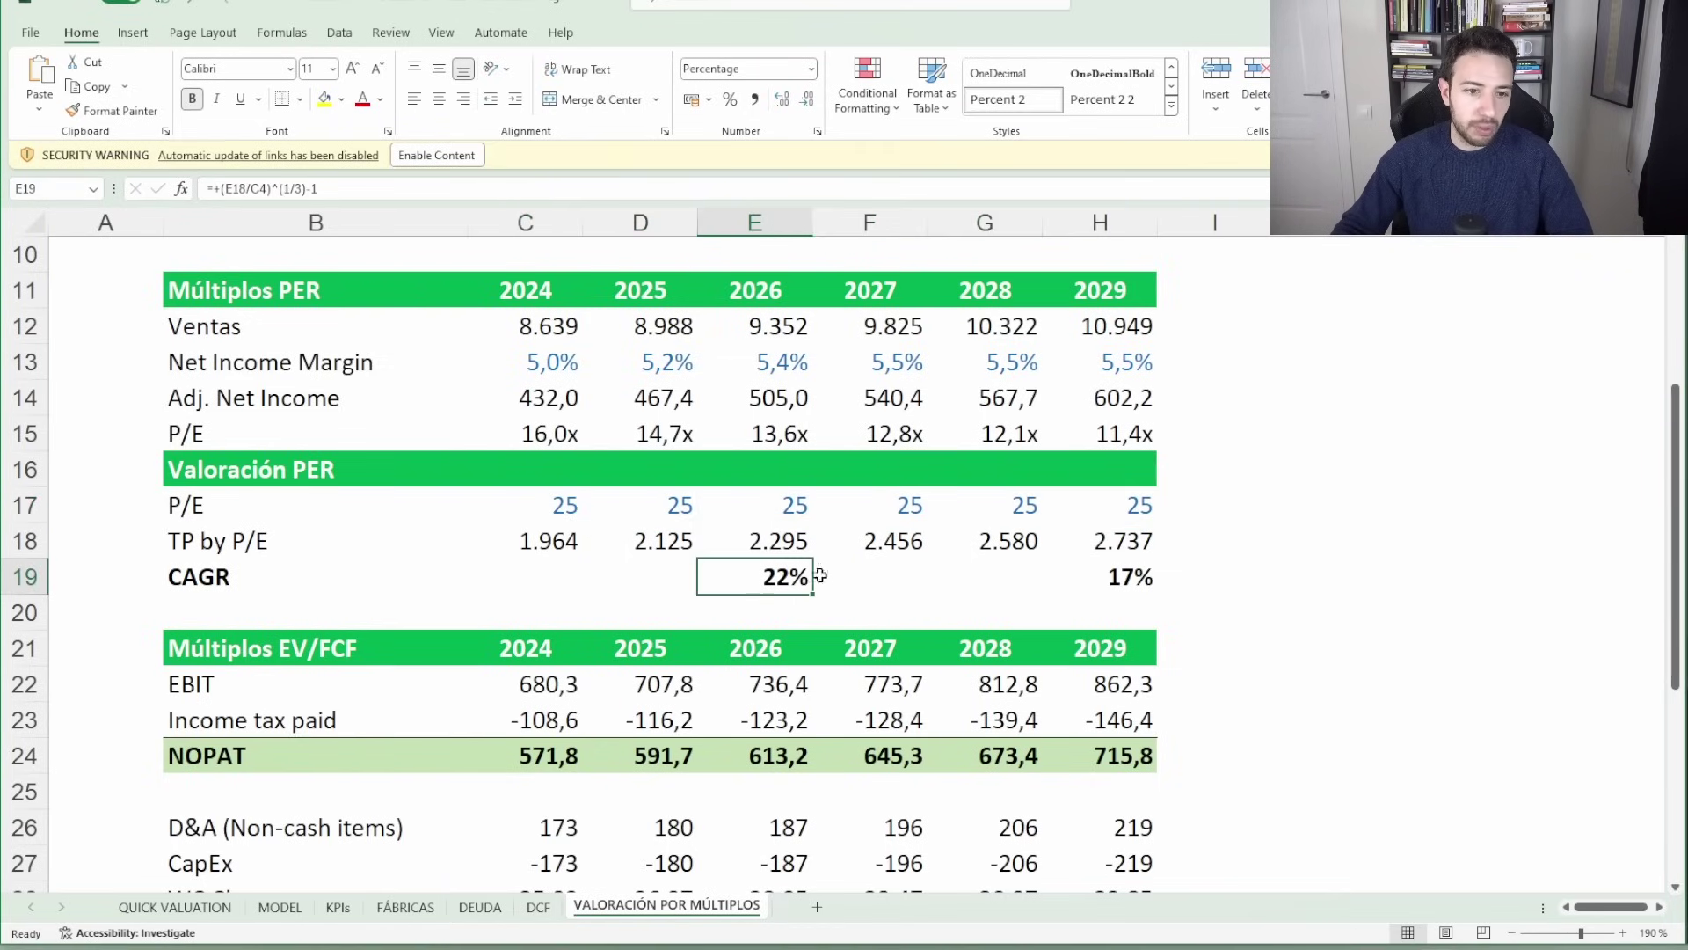
{"action": "left_click", "coordinate": [1108, 579]}
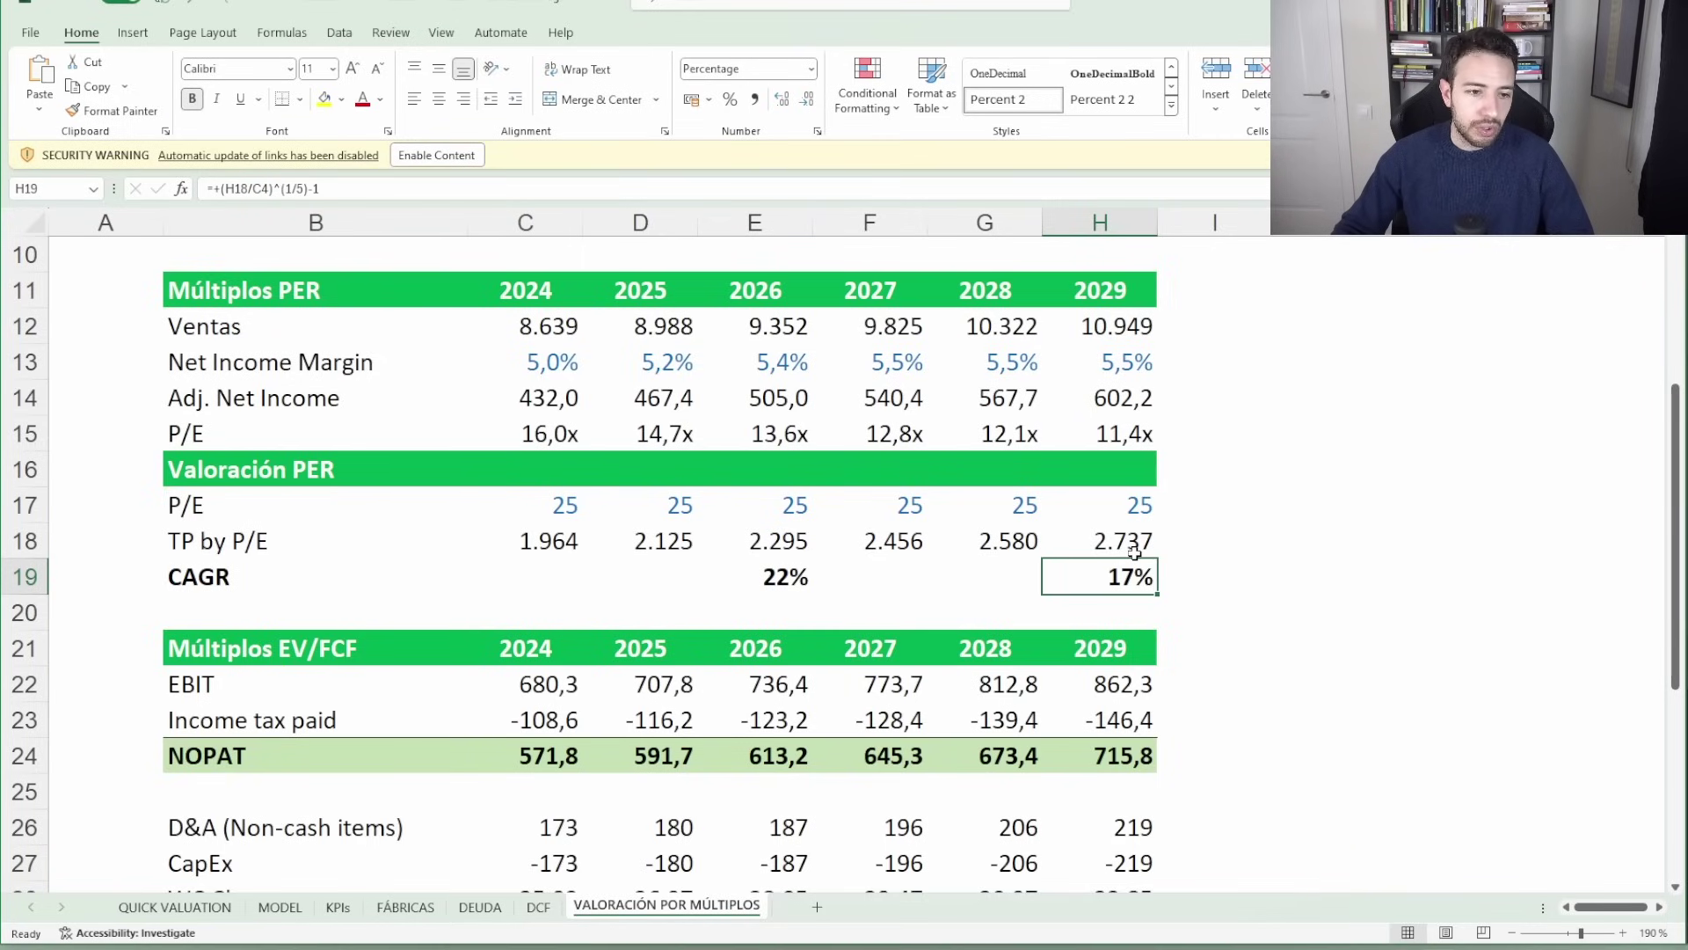
- Highlight the target EV/FCFF Norm. row for 2024 to 2029 and compare the 2026 and 2029 CAGR cells in Valoración EV/FCF
{"action": "scroll", "coordinate": [1134, 552], "scroll_direction": "down", "scroll_amount": 4}
{"action": "scroll", "coordinate": [441, 460], "scroll_direction": "up", "scroll_amount": 1}
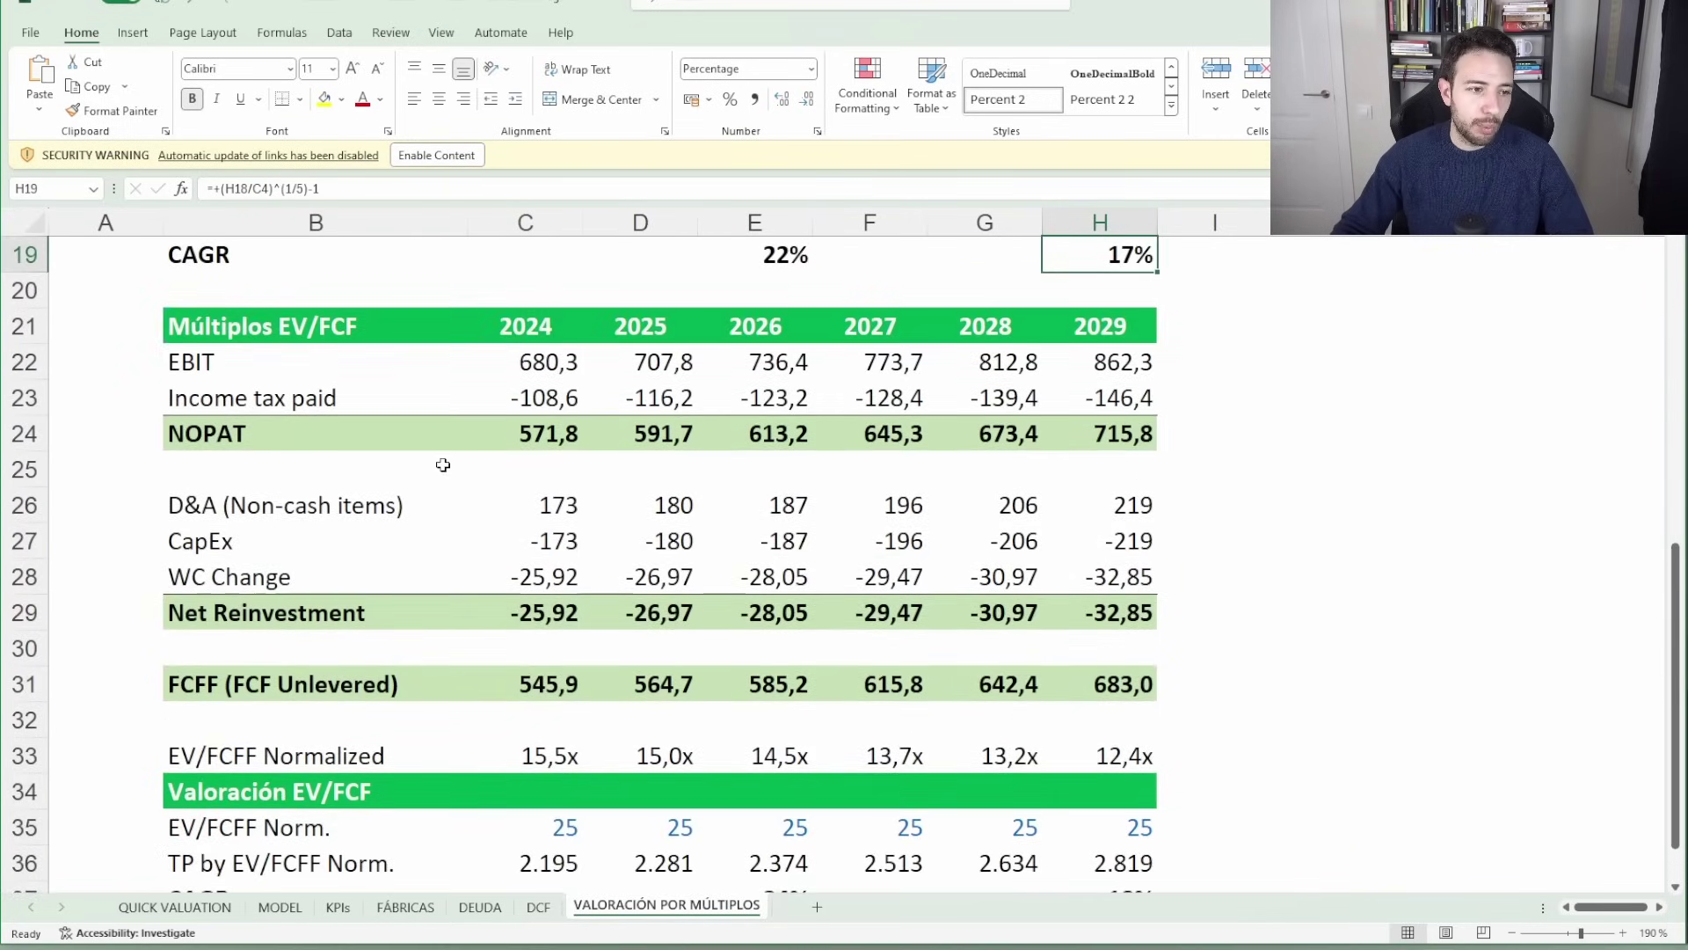
{"action": "scroll", "coordinate": [457, 503], "scroll_direction": "down", "scroll_amount": 1}
{"action": "left_click_drag", "start_coordinate": [532, 719], "coordinate": [1105, 718]}
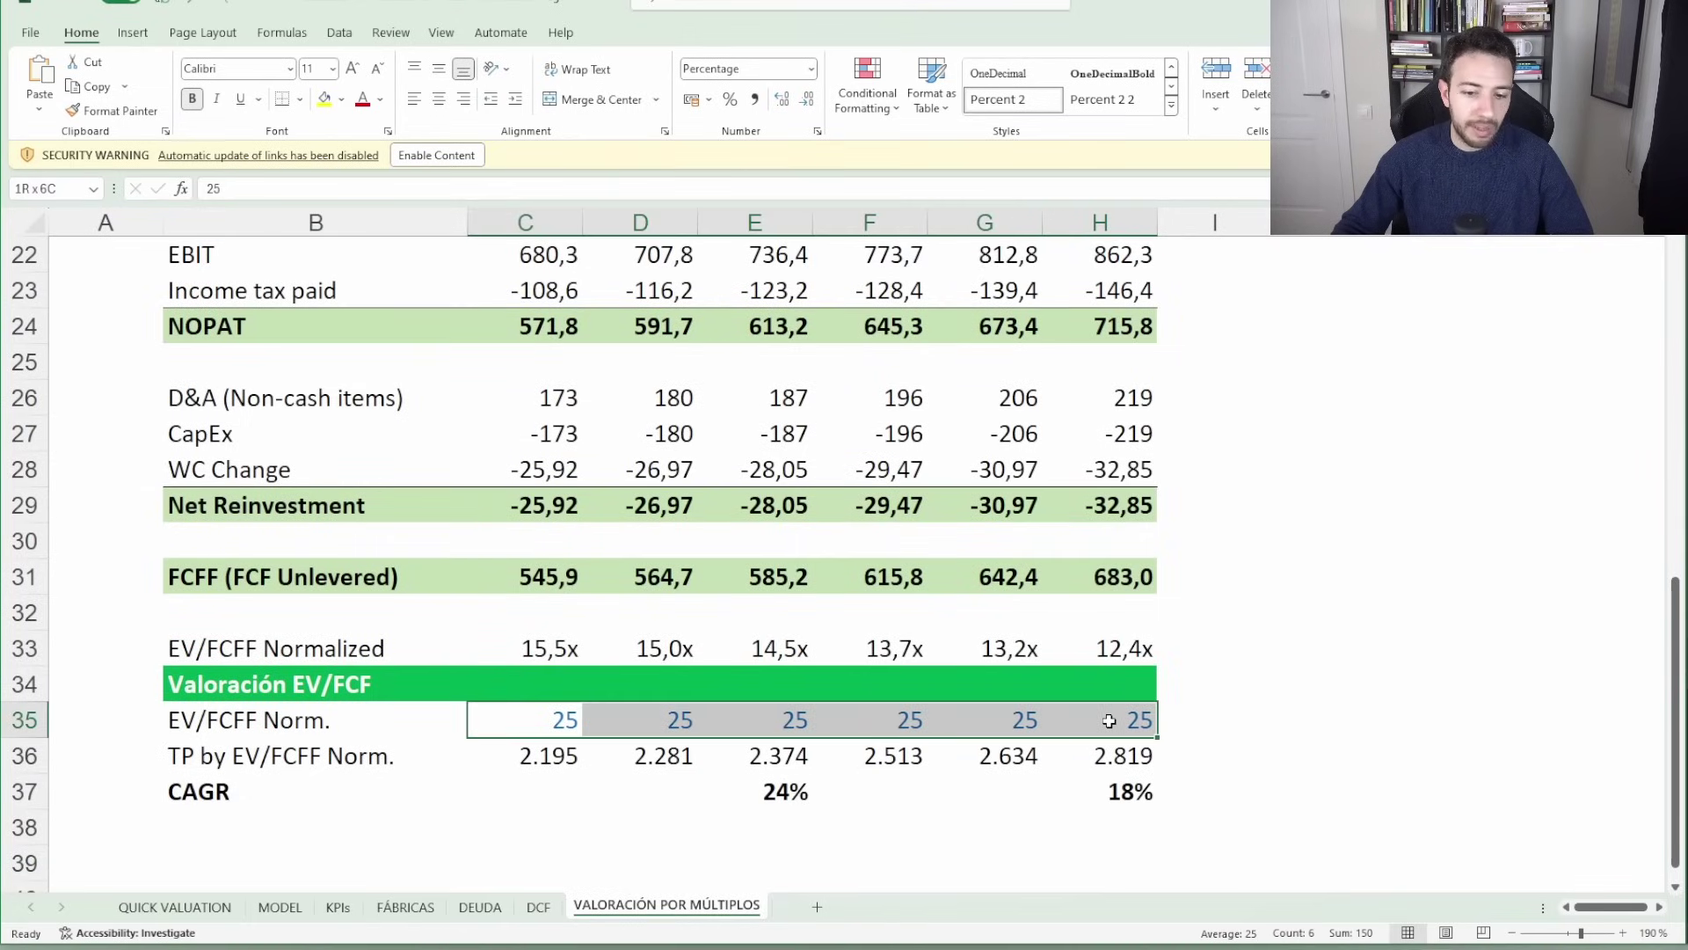
{"action": "left_click", "coordinate": [794, 791]}
{"action": "left_click", "coordinate": [1143, 783]}
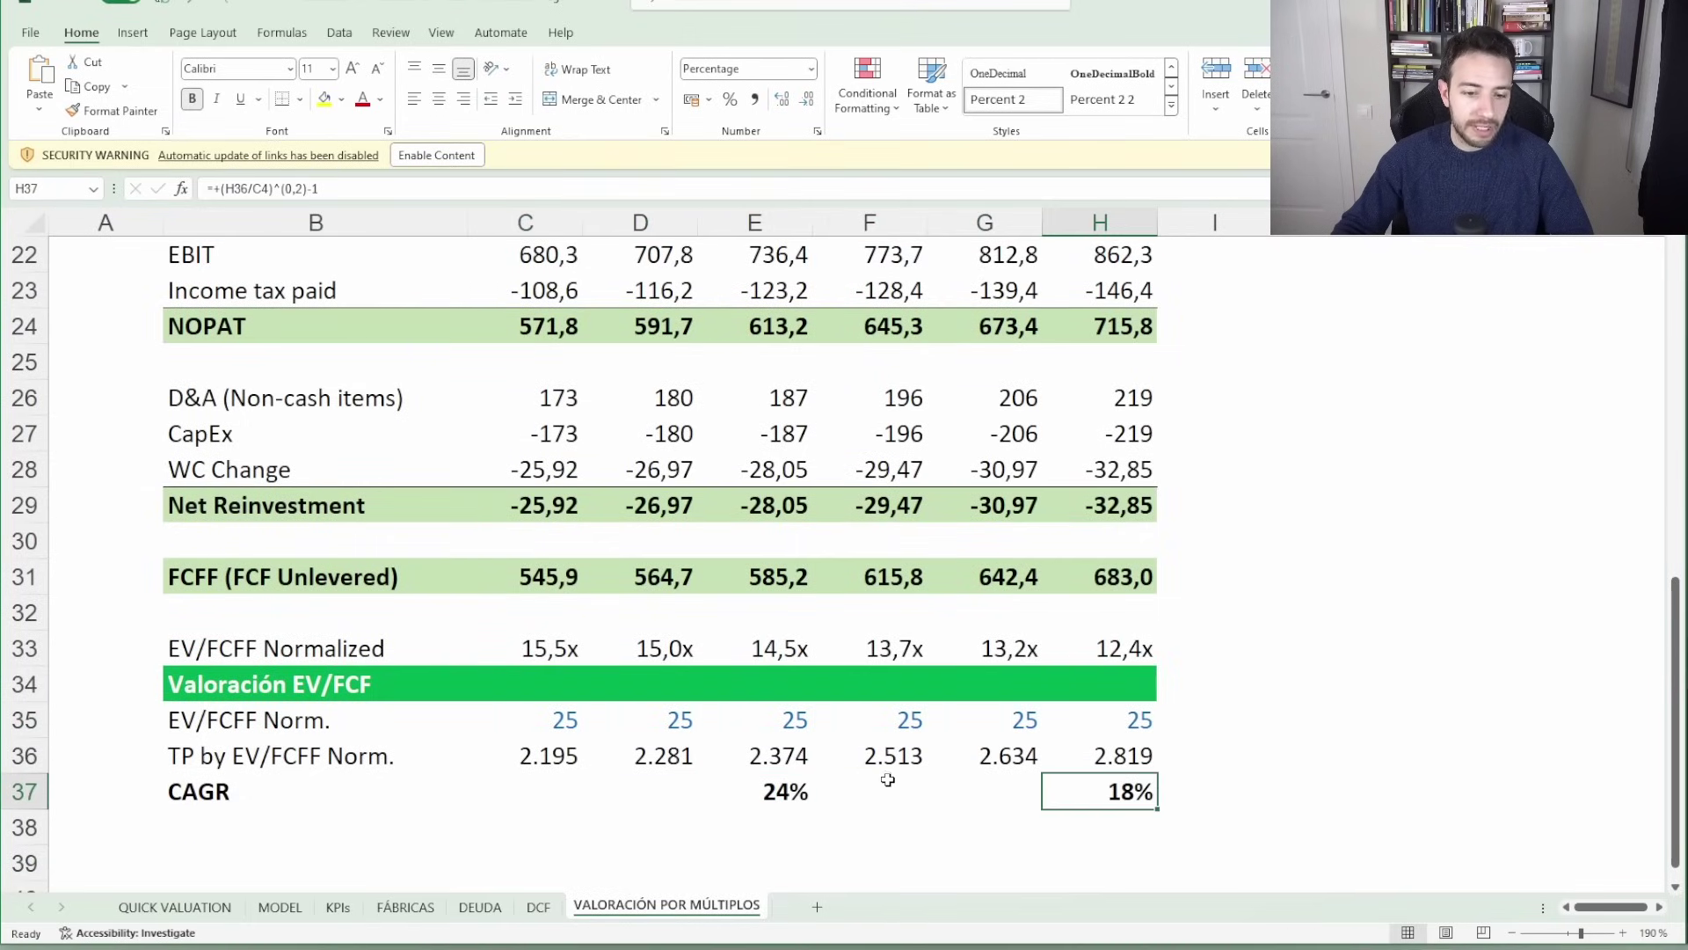
{"action": "left_click", "coordinate": [782, 791]}
{"action": "scroll", "coordinate": [781, 791], "scroll_direction": "up", "scroll_amount": 1}
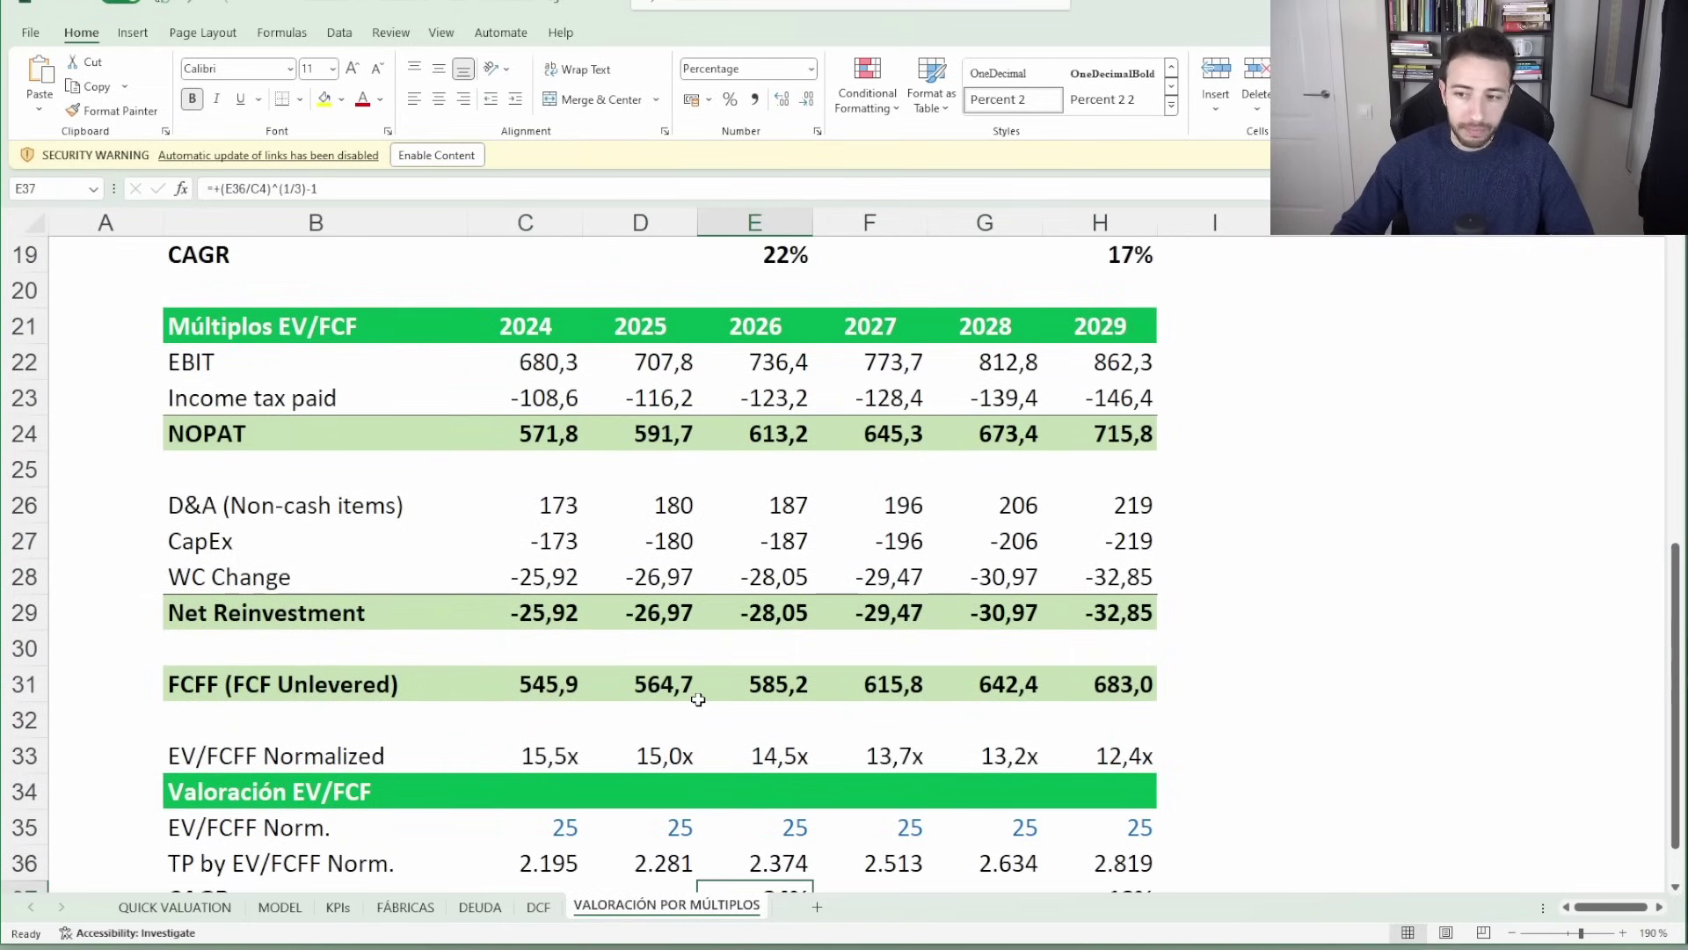
- Switch to the browser and look through the Barry Callebaut thesis on Substack down to the volume growth and gross margin charts
{"action": "key", "text": "alt+Tab"}
{"action": "scroll", "coordinate": [667, 364], "scroll_direction": "down", "scroll_amount": 12}
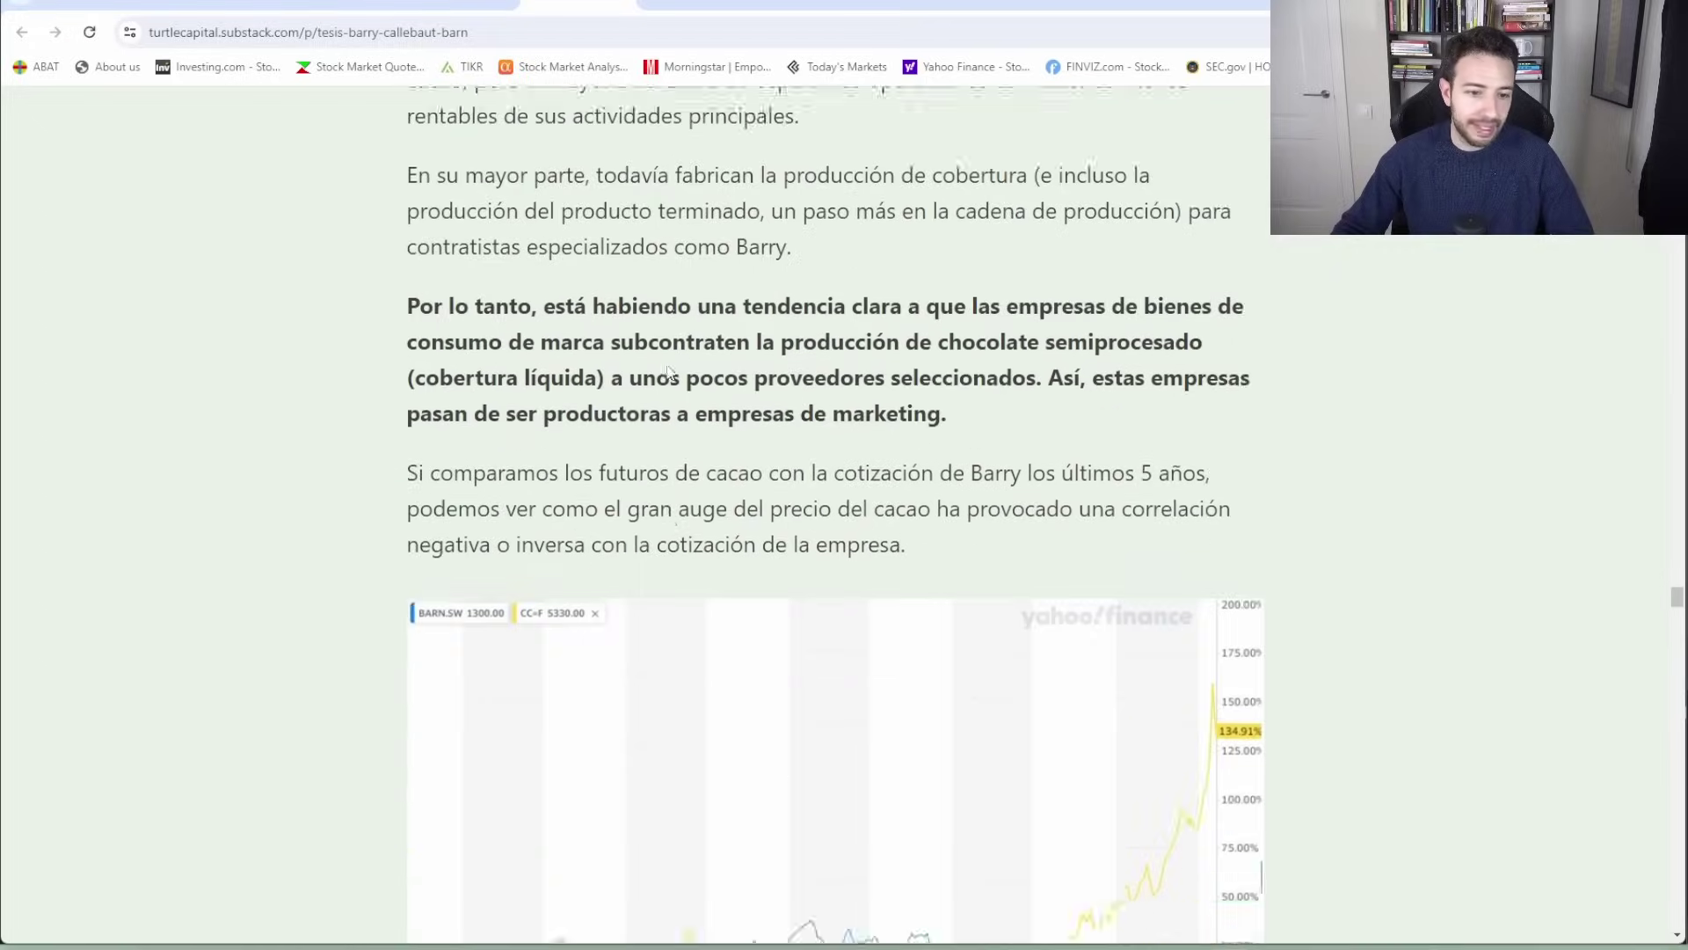
{"action": "scroll", "coordinate": [666, 364], "scroll_direction": "down", "scroll_amount": 1}
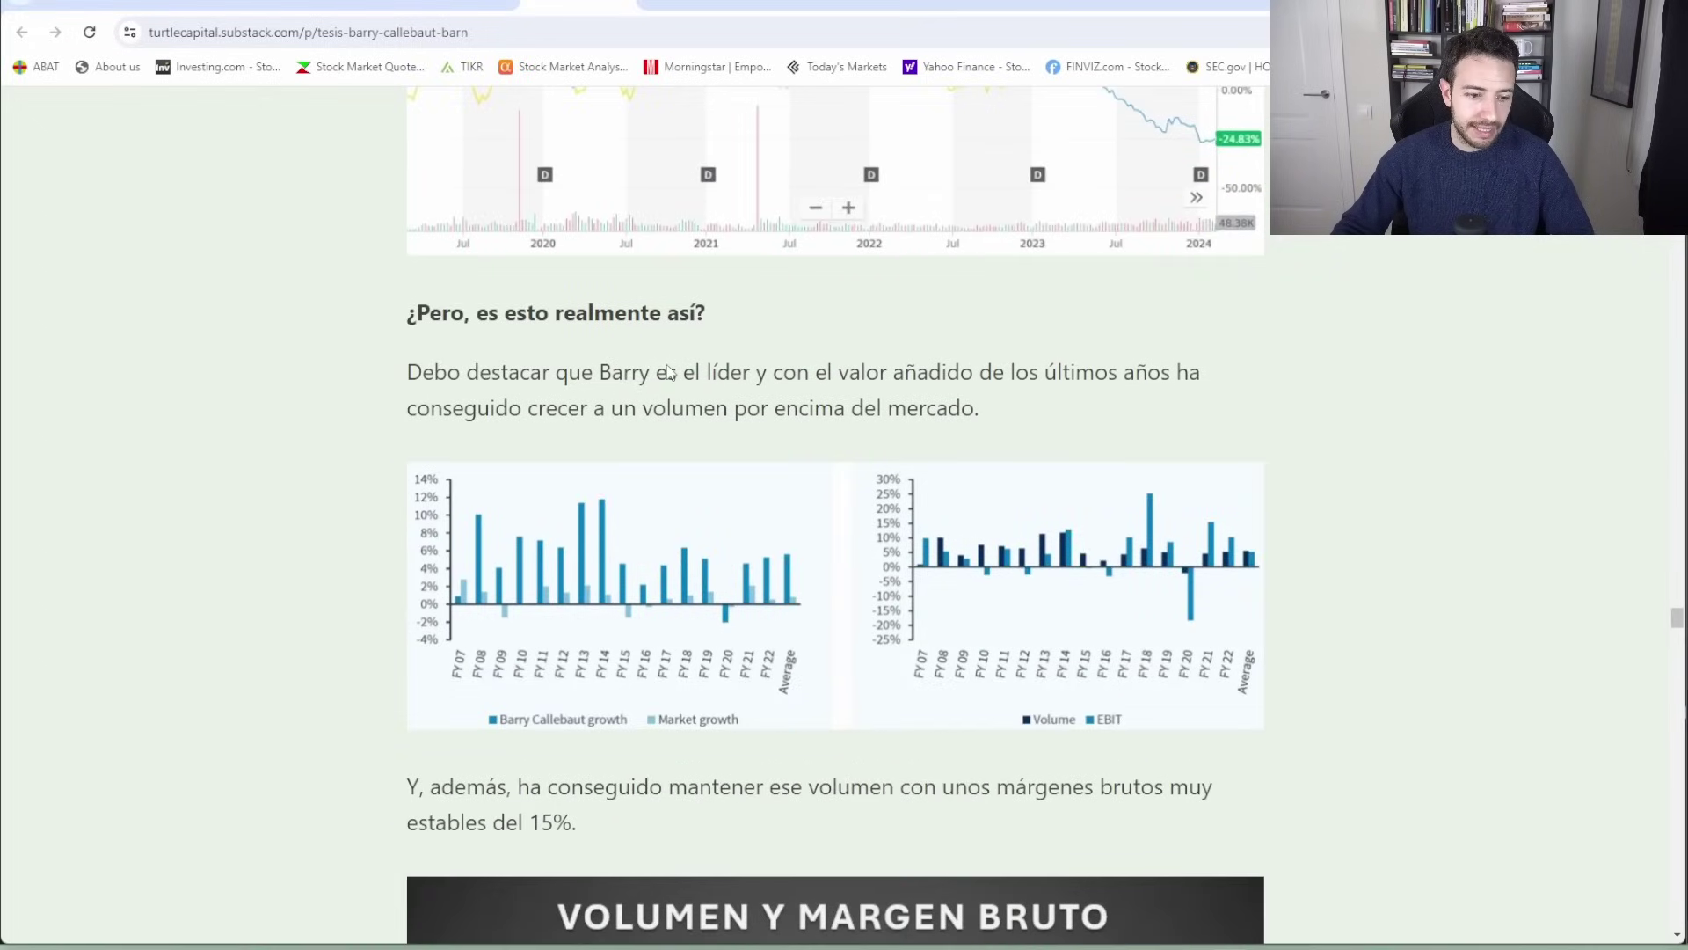
{"action": "scroll", "coordinate": [1225, 572], "scroll_direction": "down", "scroll_amount": 3}
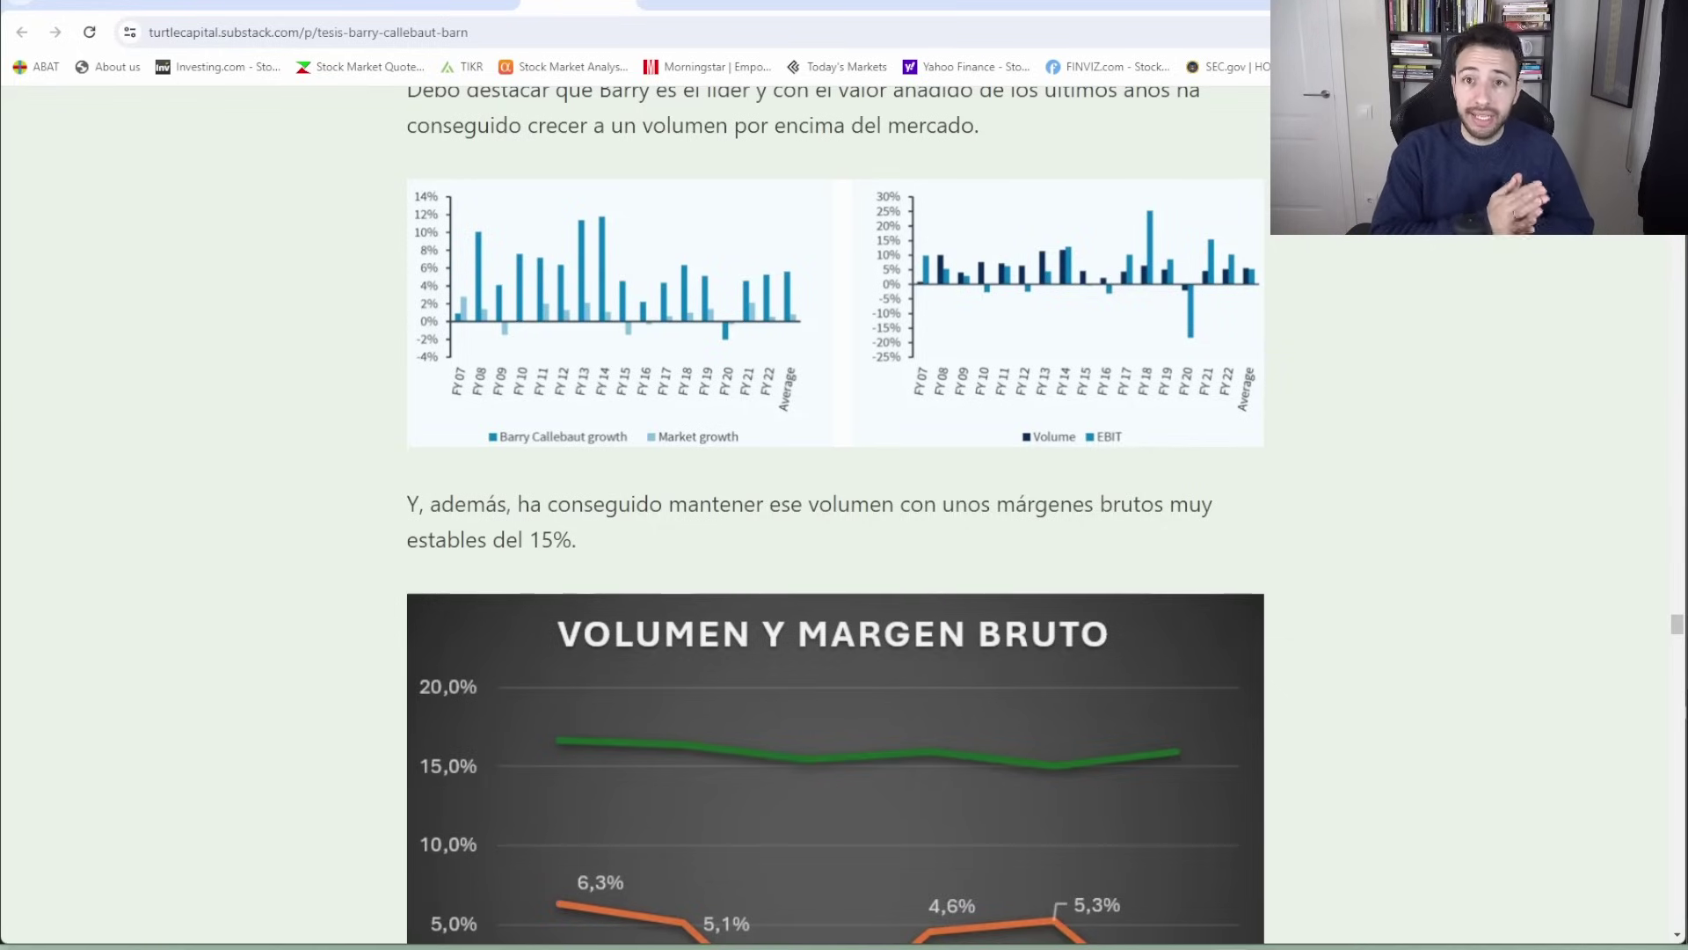
- Switch to the TIKR valuation page for Barry Callebaut and display its share price chart over the full available history
{"action": "left_click", "coordinate": [1055, 7]}
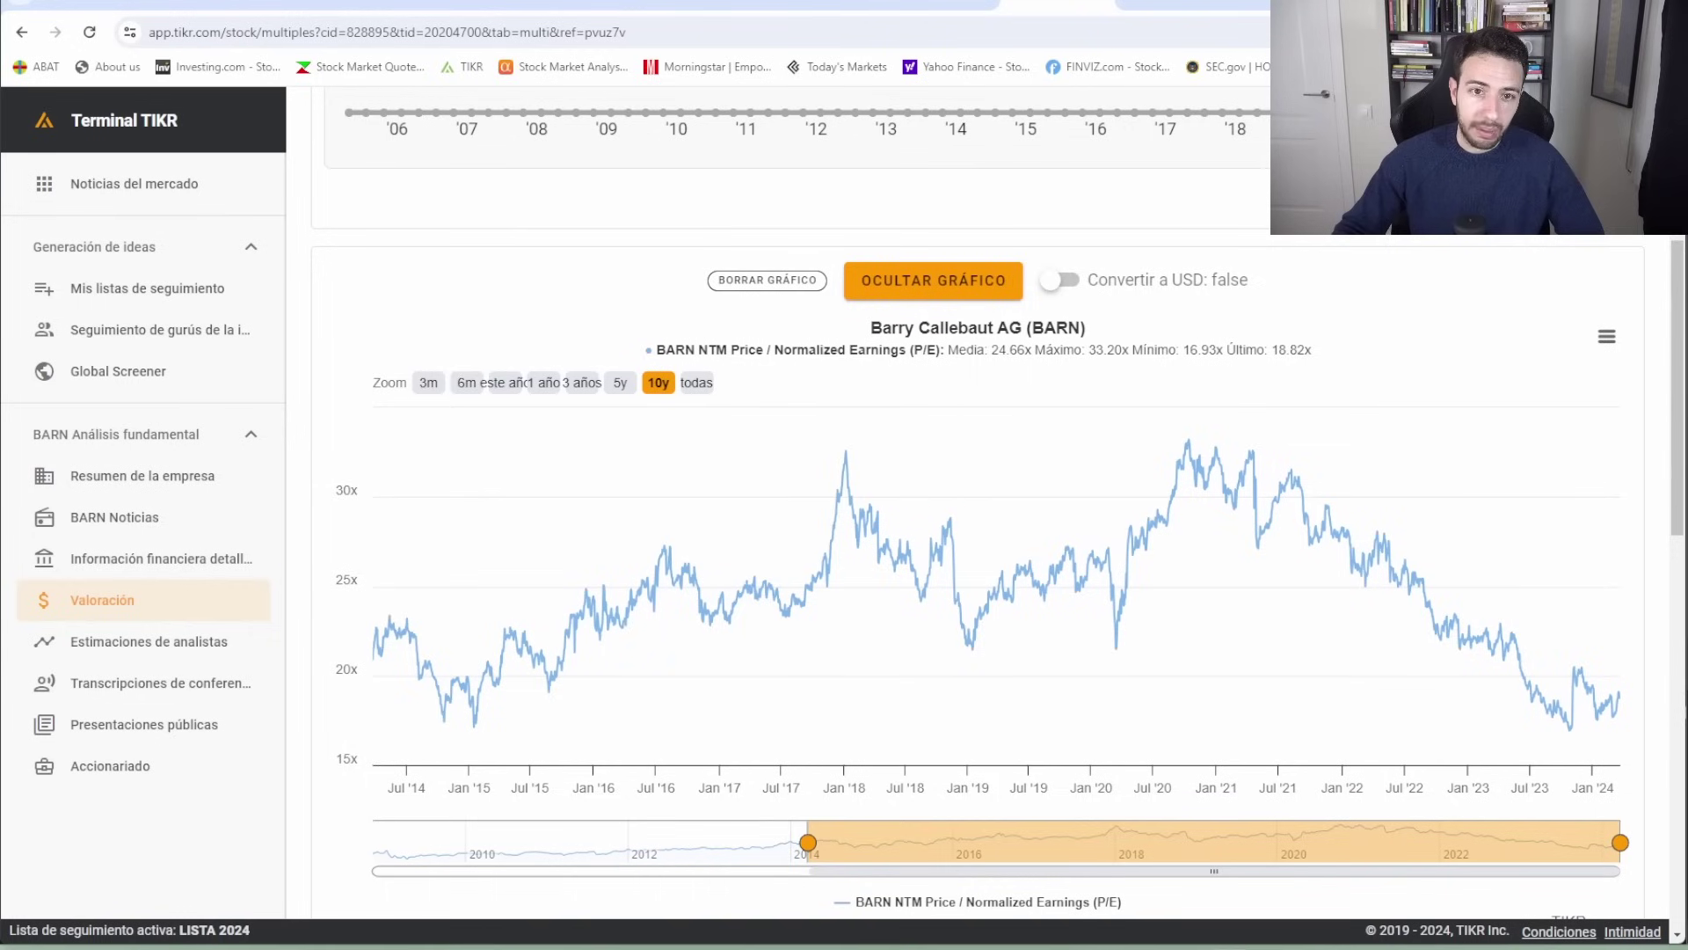
{"action": "scroll", "coordinate": [1263, 343], "scroll_direction": "up", "scroll_amount": 5}
{"action": "left_click", "coordinate": [587, 209]}
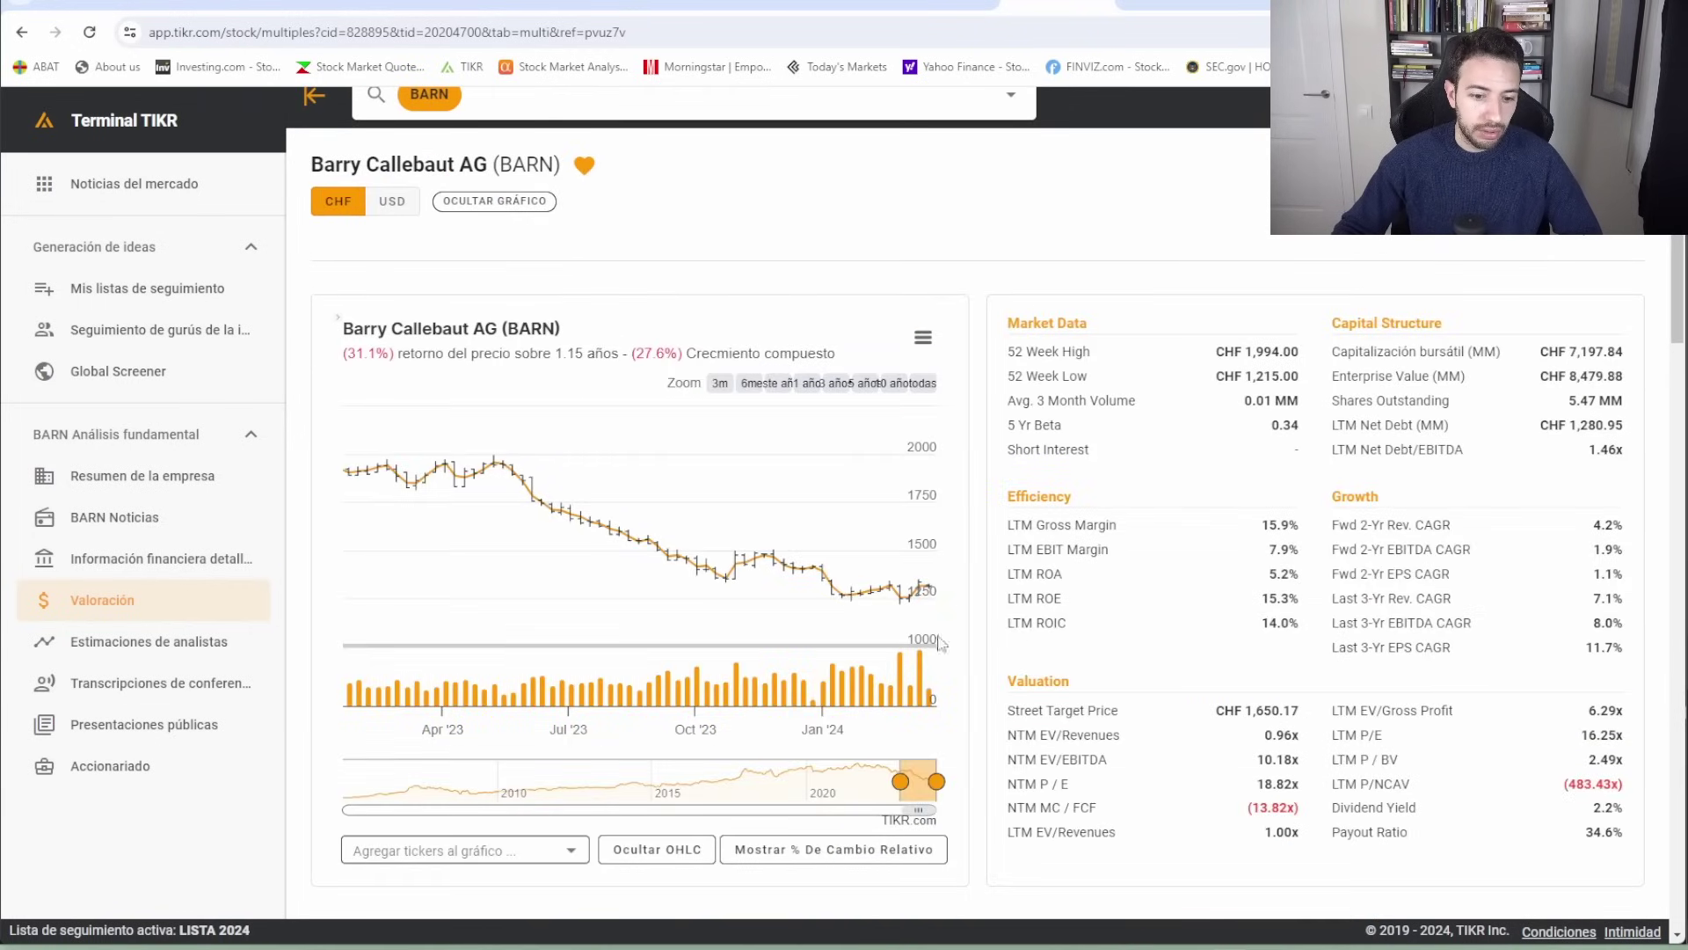
{"action": "left_click", "coordinate": [914, 384]}
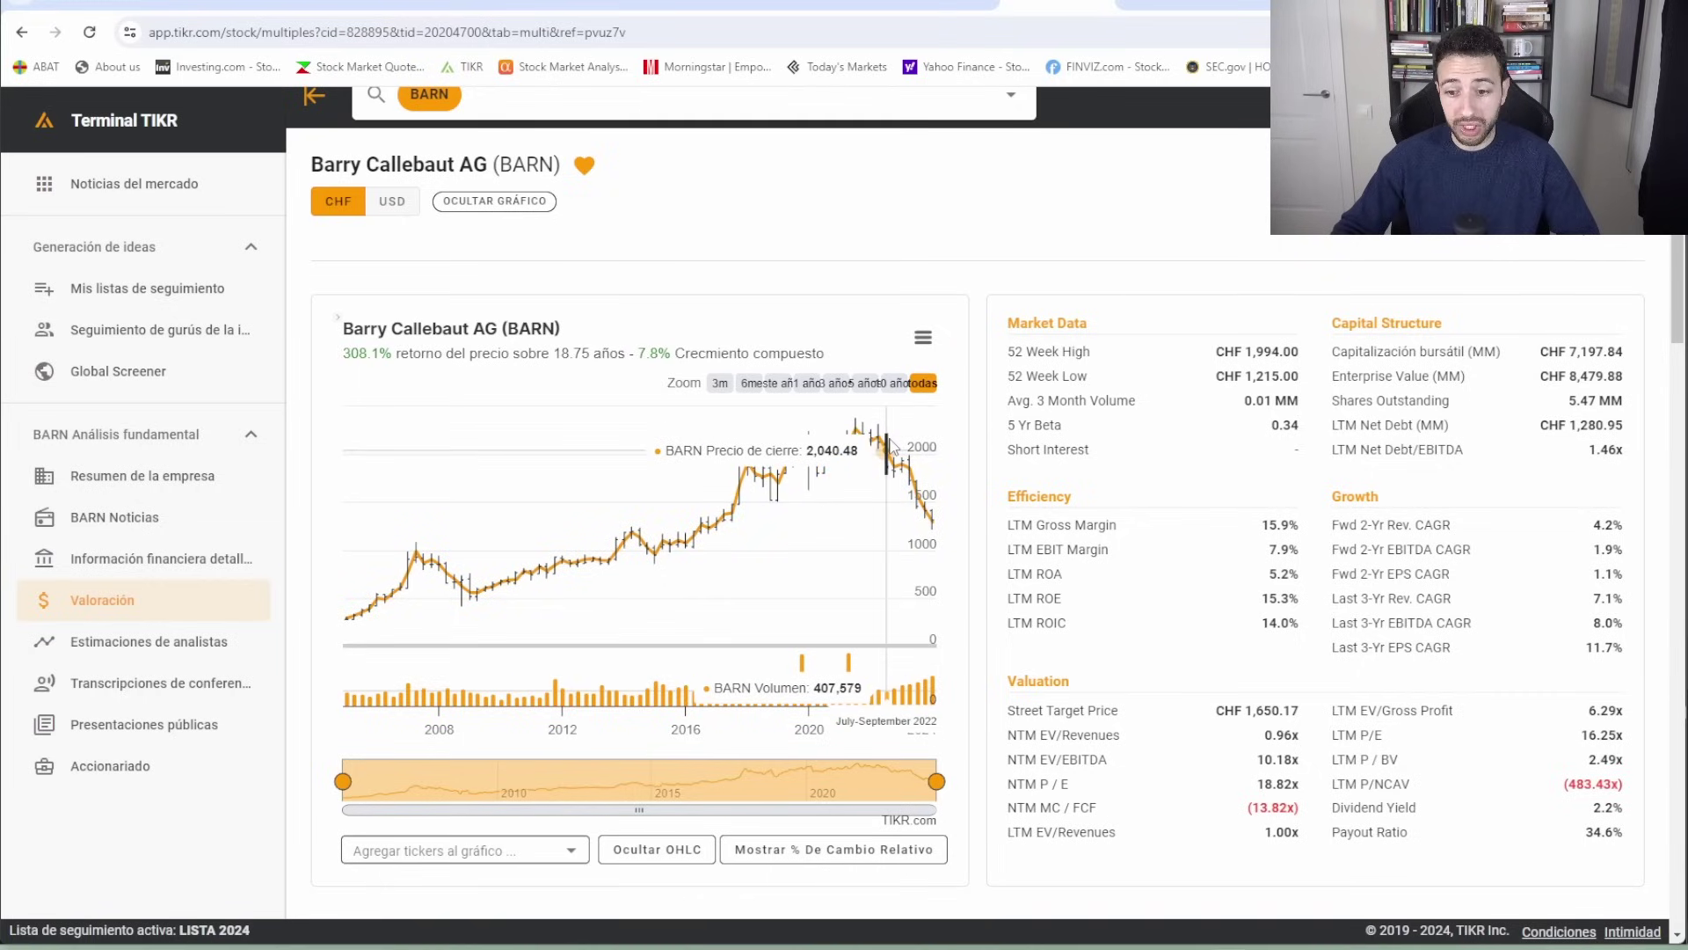
{"action": "scroll", "coordinate": [1133, 365], "scroll_direction": "down", "scroll_amount": 2}
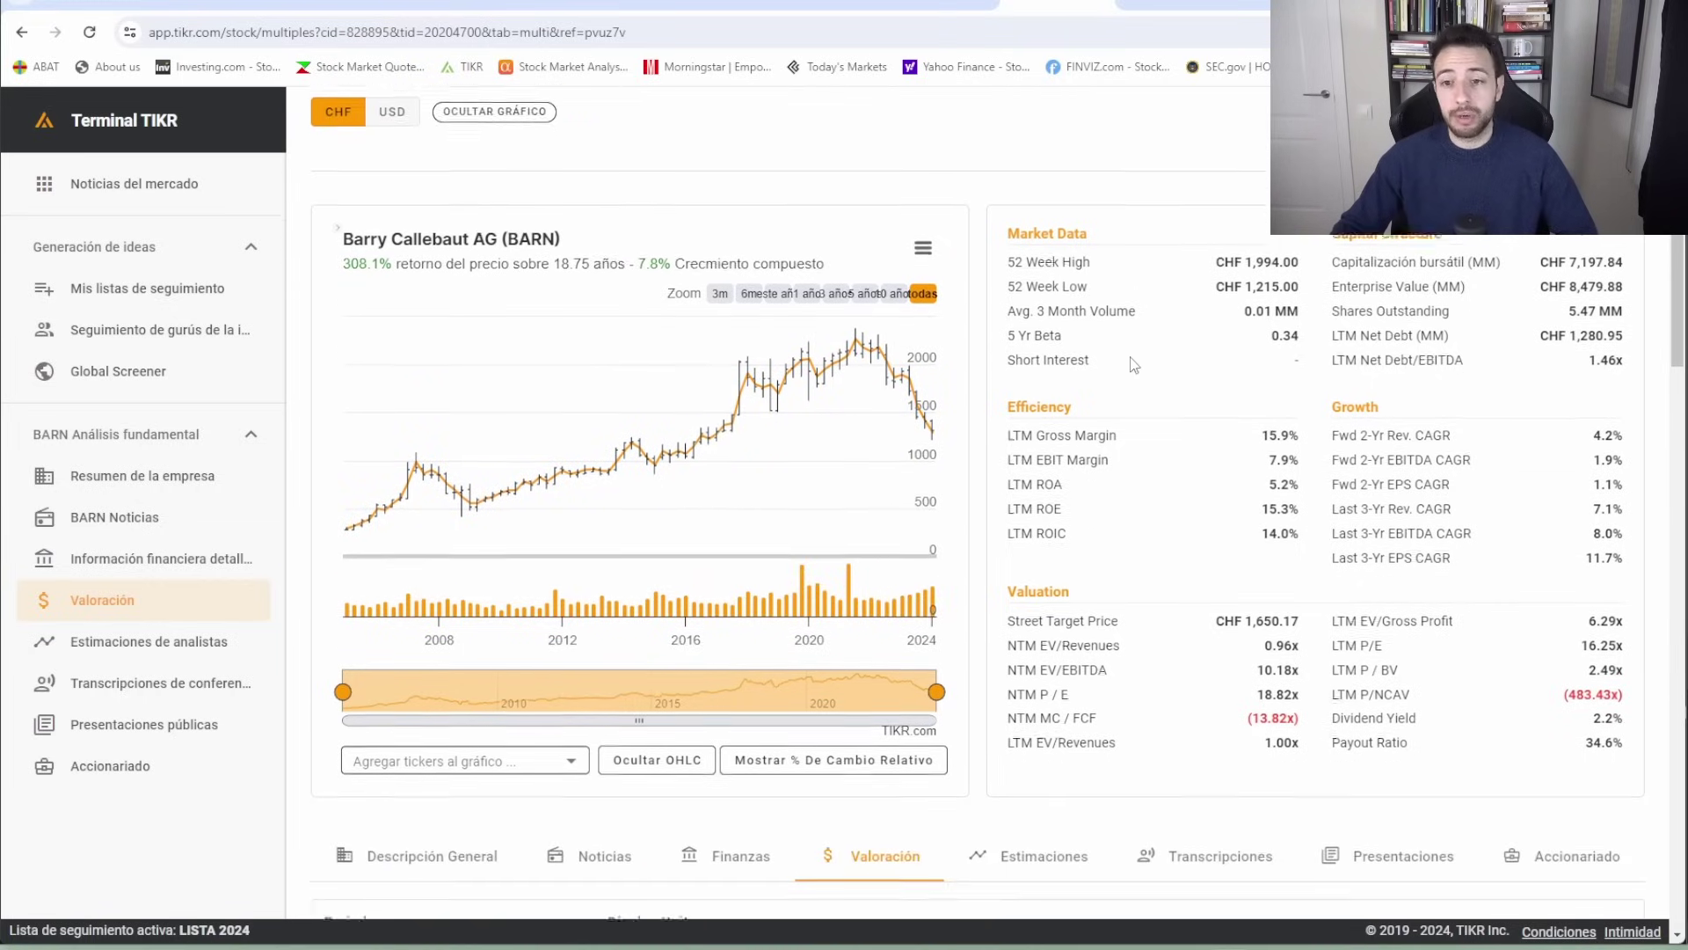
{"action": "scroll", "coordinate": [1134, 365], "scroll_direction": "up", "scroll_amount": 1}
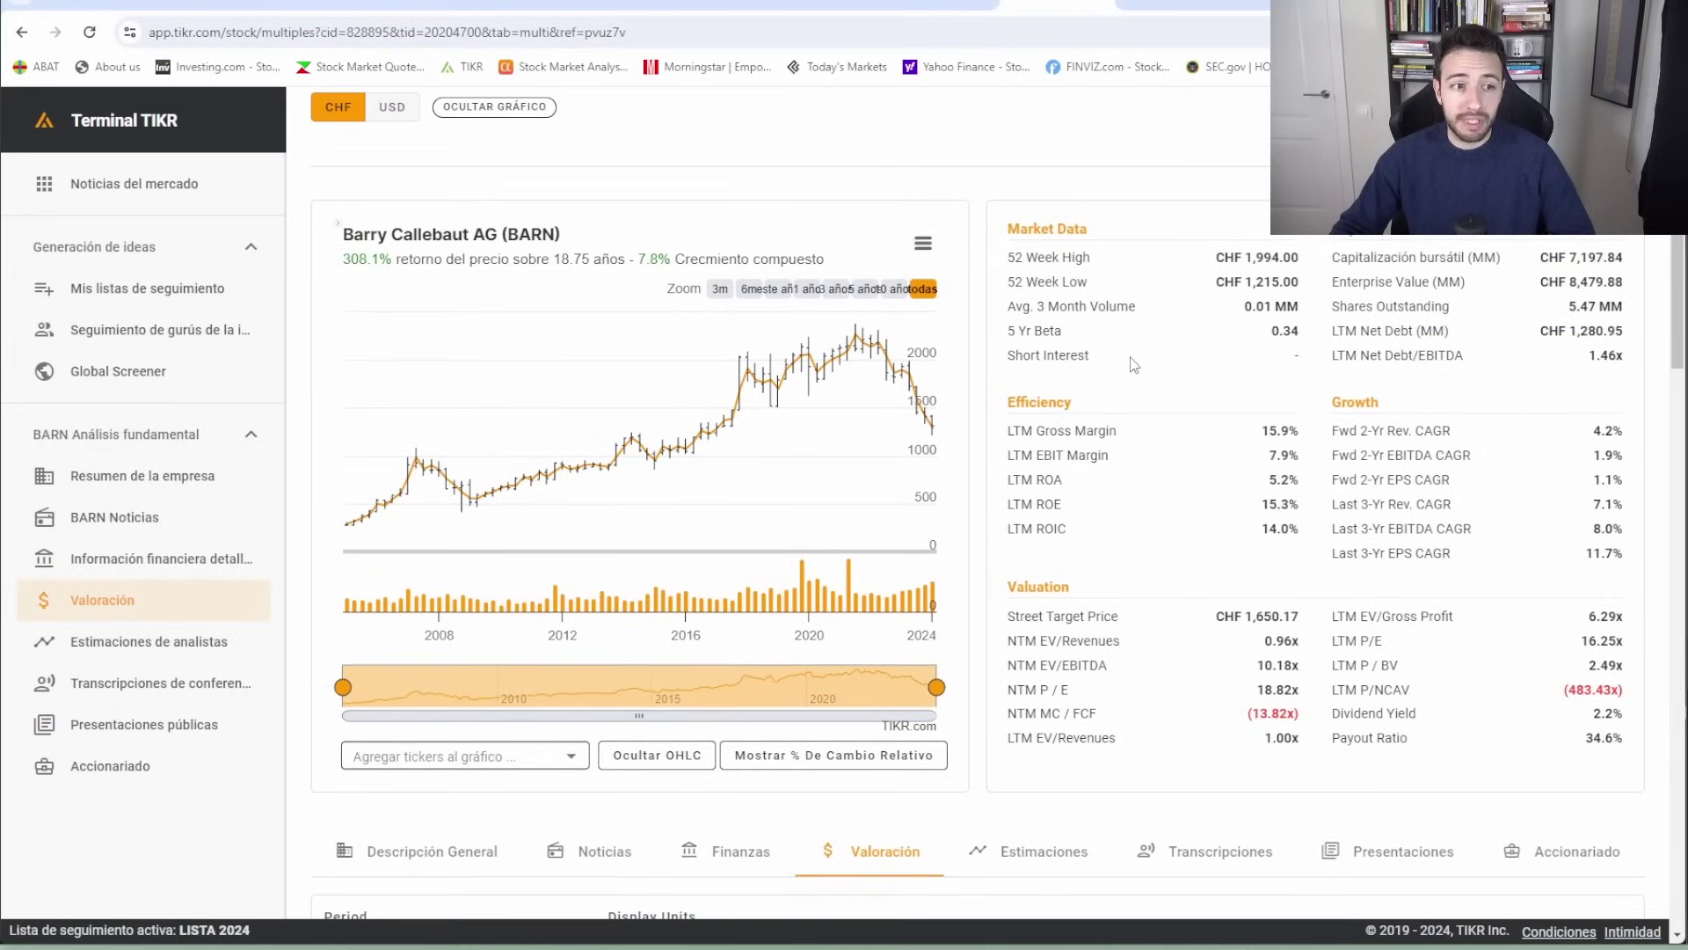
{"action": "scroll", "coordinate": [1134, 364], "scroll_direction": "down", "scroll_amount": 1}
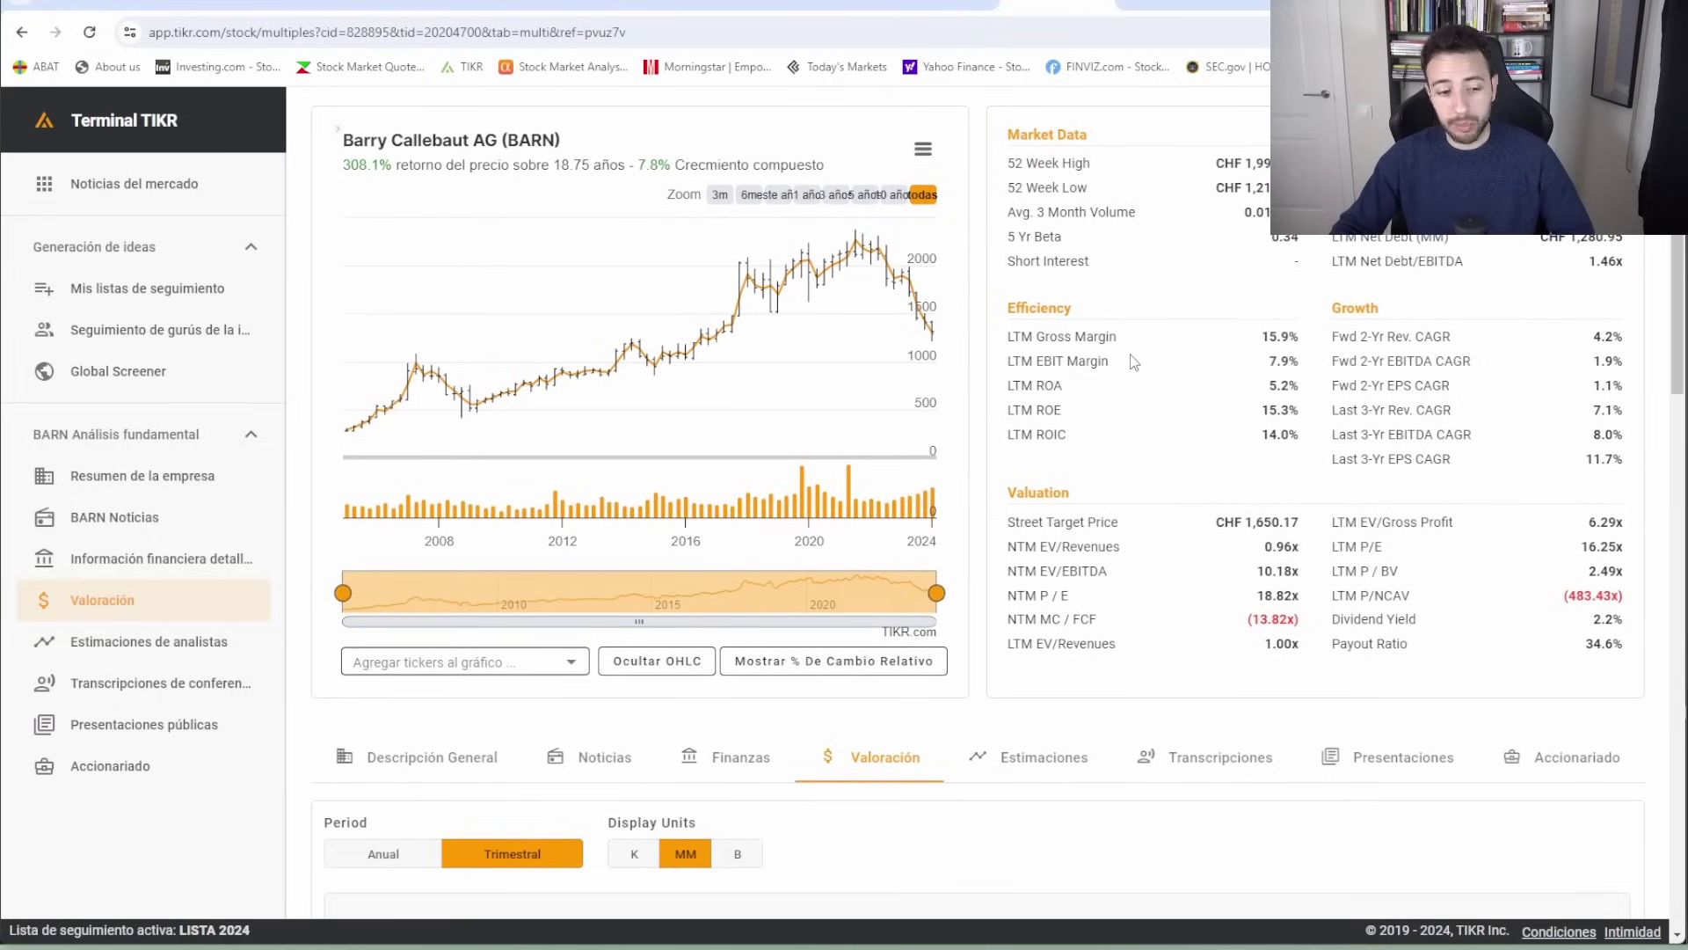
{"action": "scroll", "coordinate": [1134, 362], "scroll_direction": "down", "scroll_amount": 3}
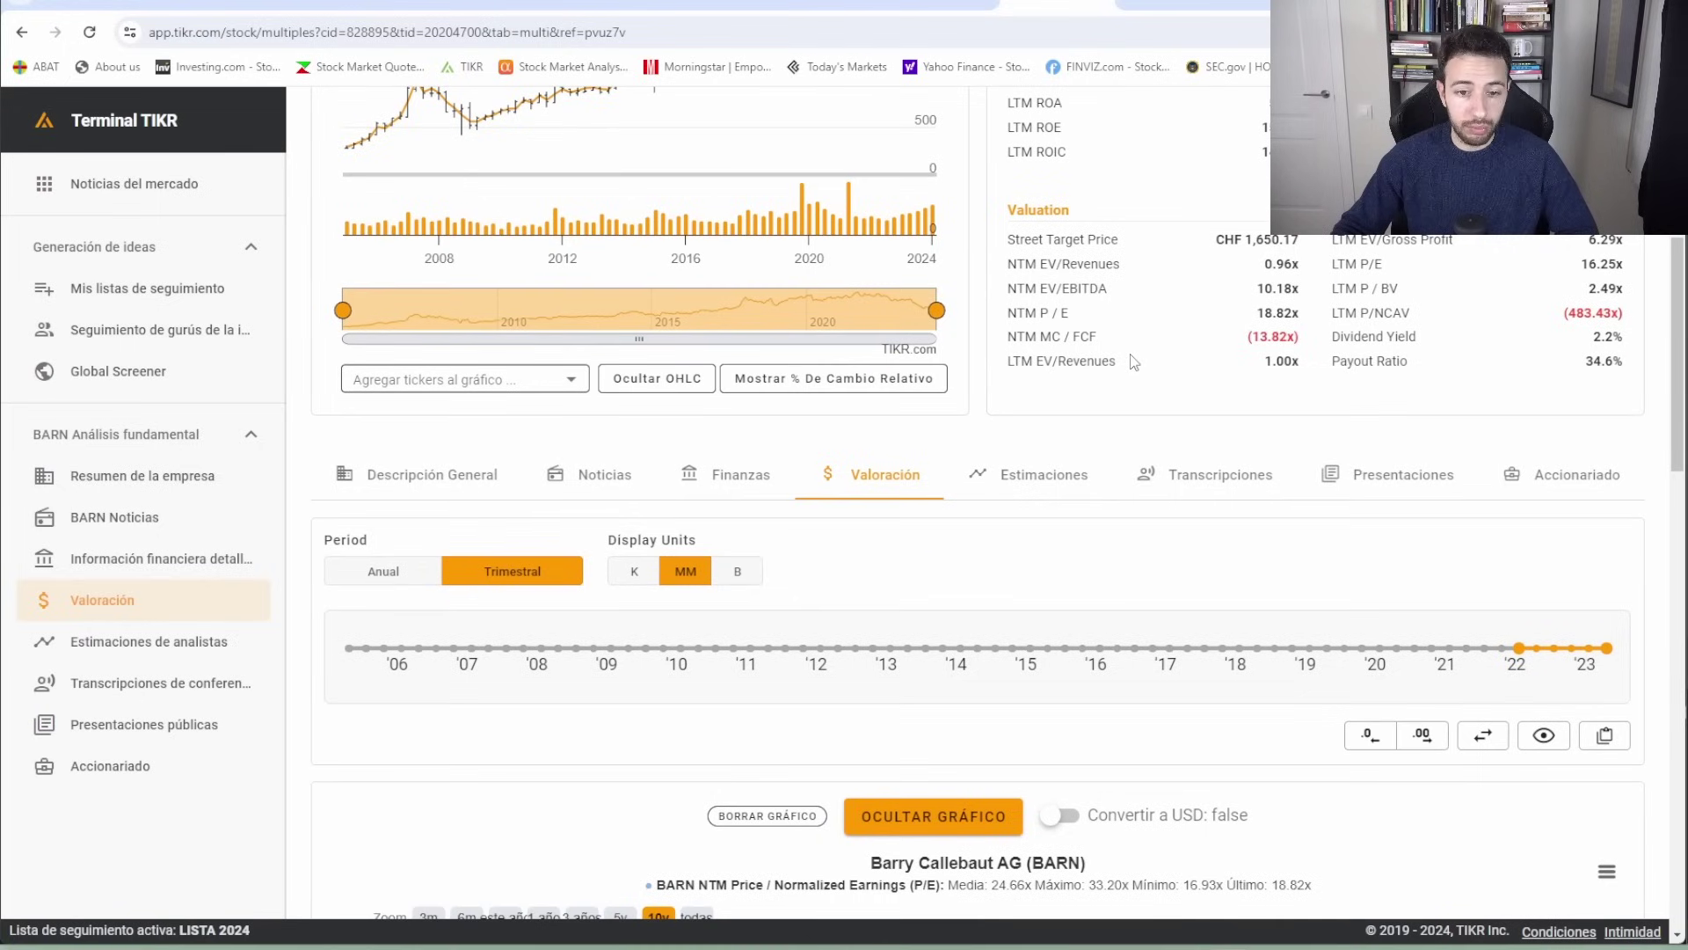
{"action": "scroll", "coordinate": [1133, 362], "scroll_direction": "up", "scroll_amount": 4}
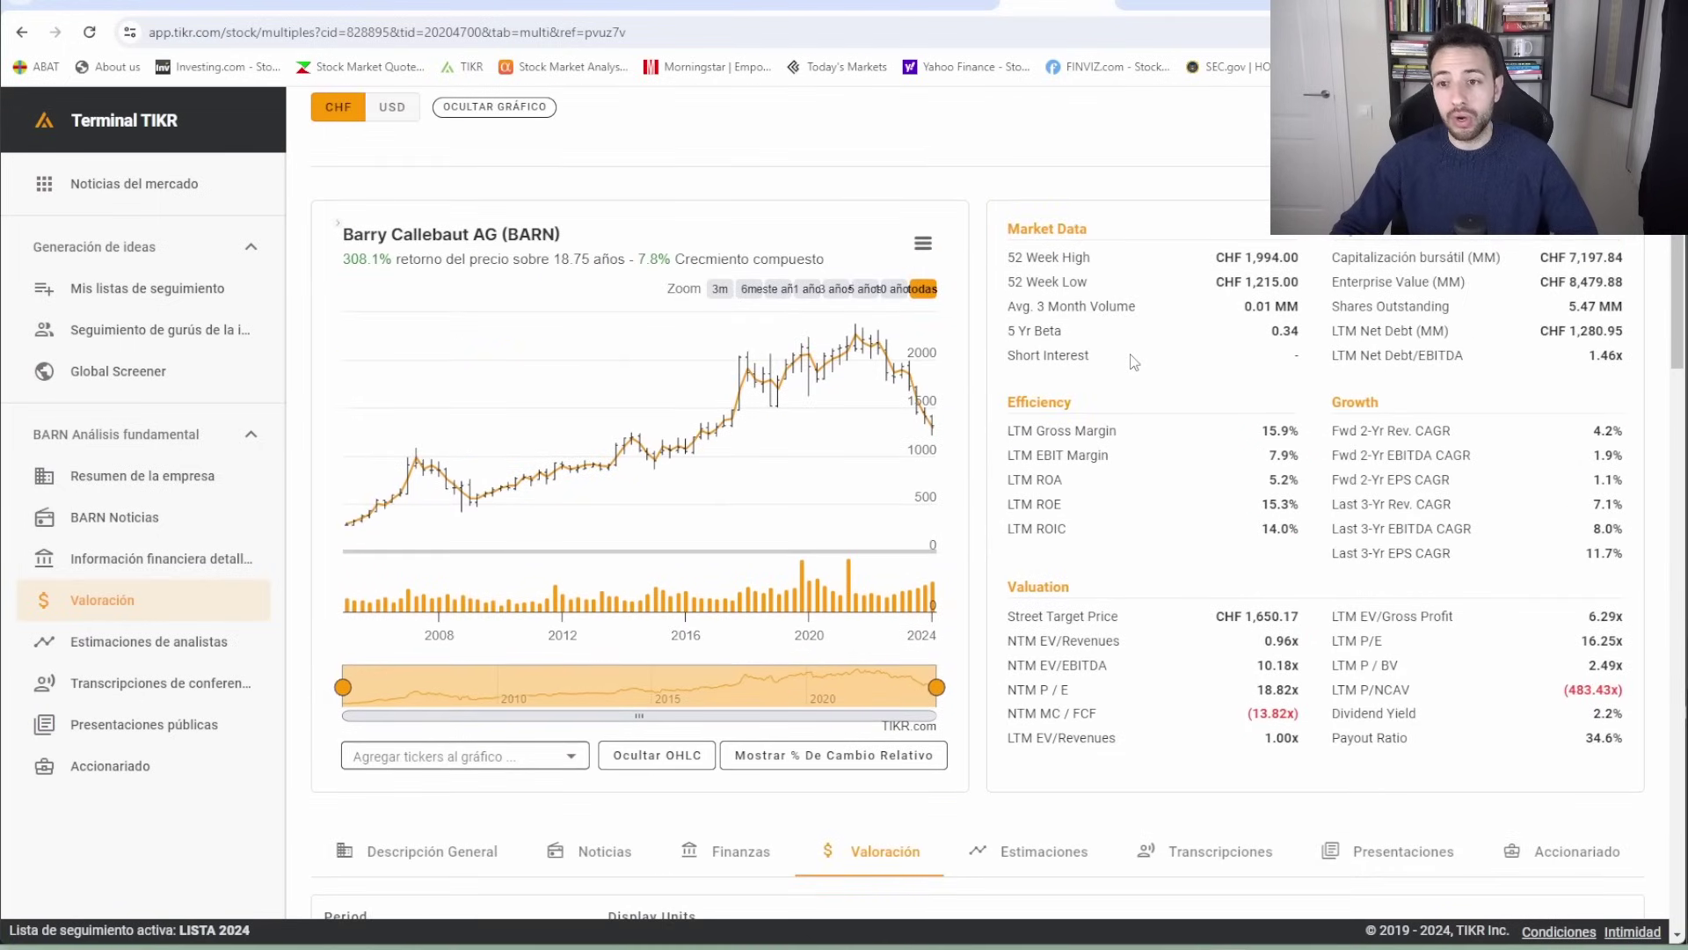
{"action": "scroll", "coordinate": [1135, 362], "scroll_direction": "up", "scroll_amount": 1}
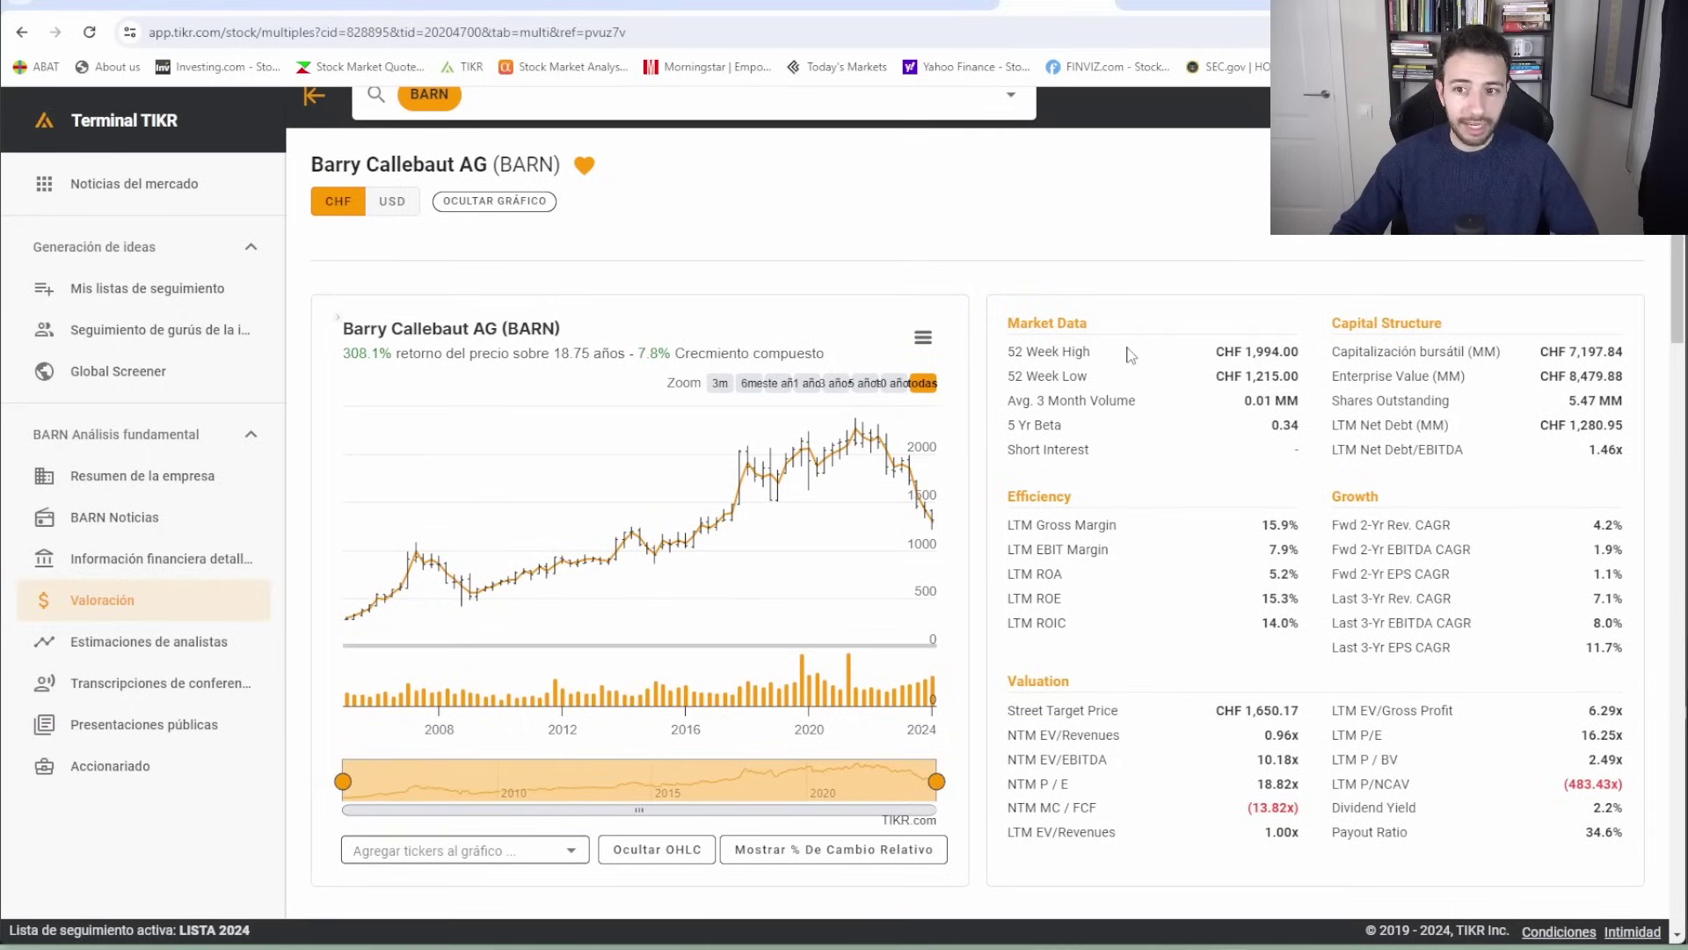